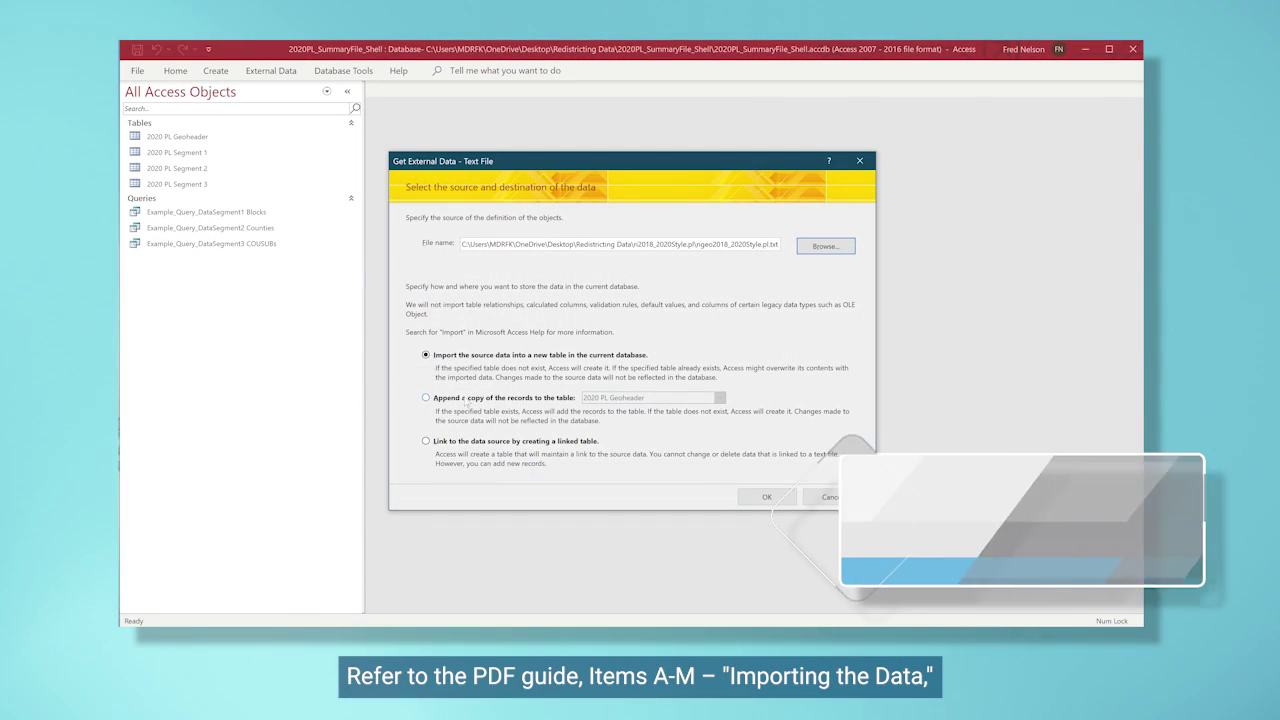
Step: Choose to append the imported records to the existing 2020 PL Geoheader table
left_click(455, 399)
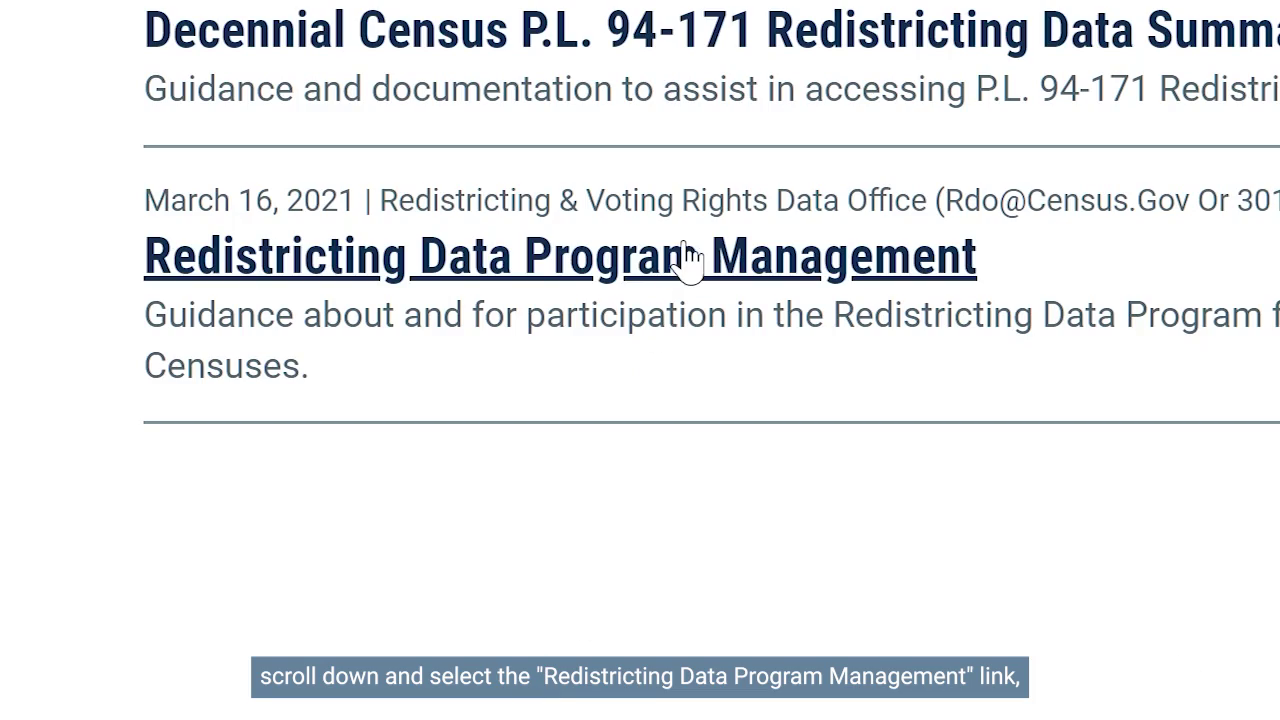
Step: Go to the Redistricting Data Program Management page and scroll to the Prototype Summary File downloads
left_click(690, 258)
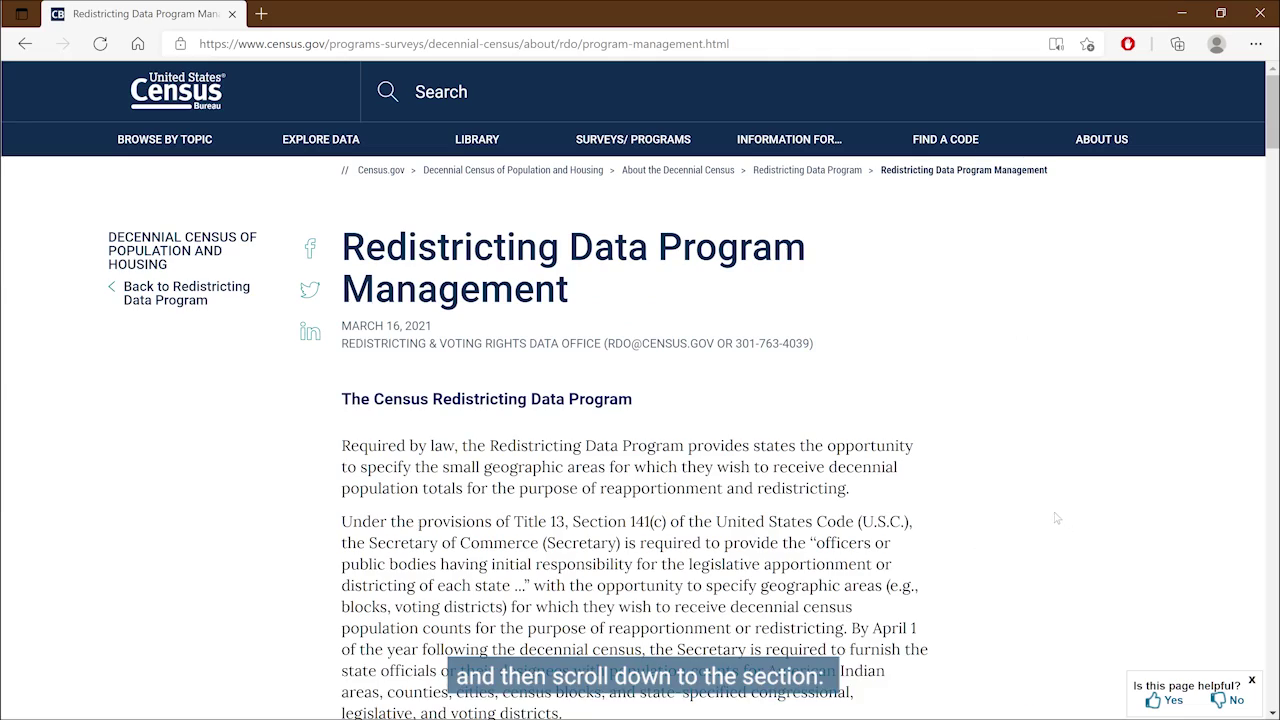
scroll(1057, 518, "down", 15)
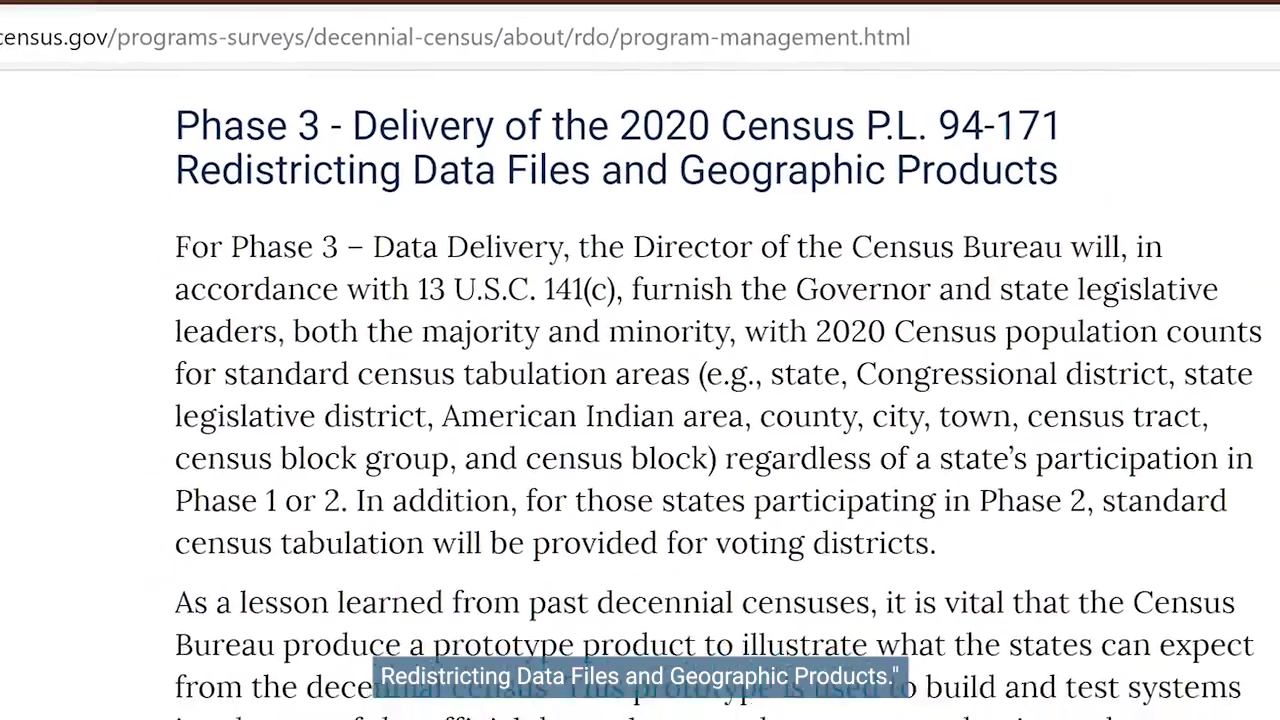
scroll(1275, 582, "down", 6)
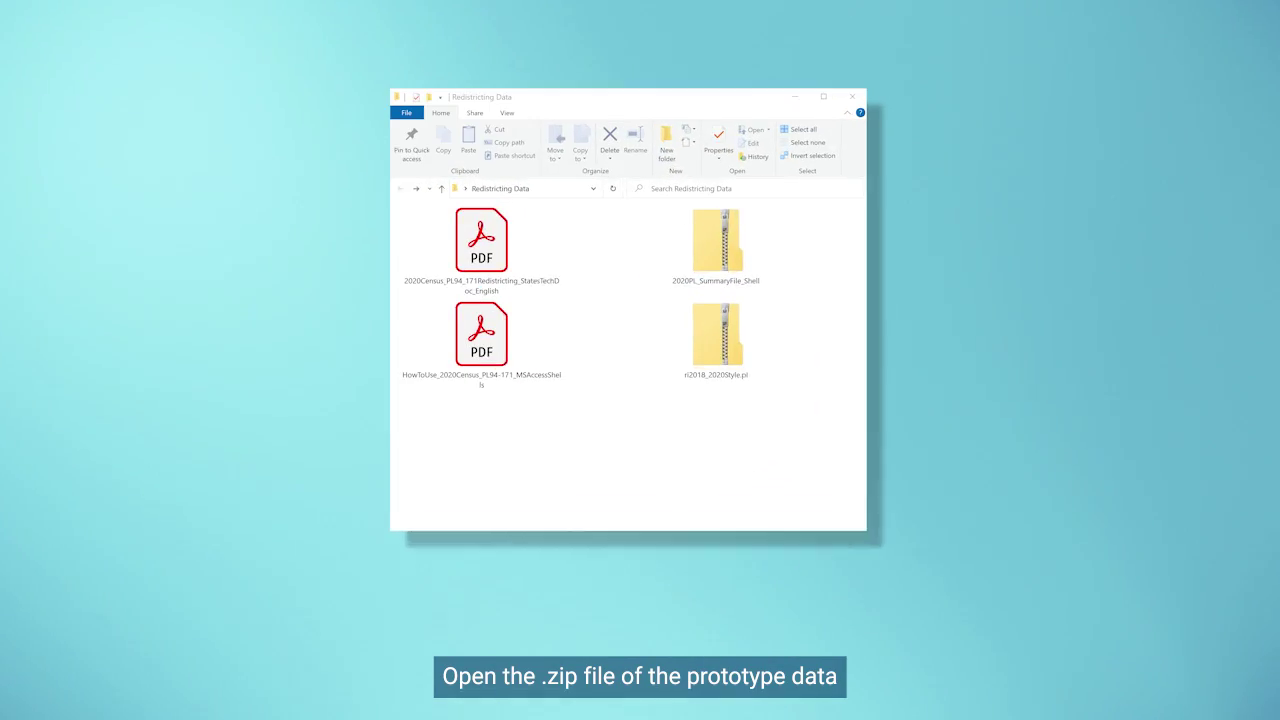
Step: Extract the ri2018_2020Style.pl zip into a new folder and open that folder
double_click(790, 362)
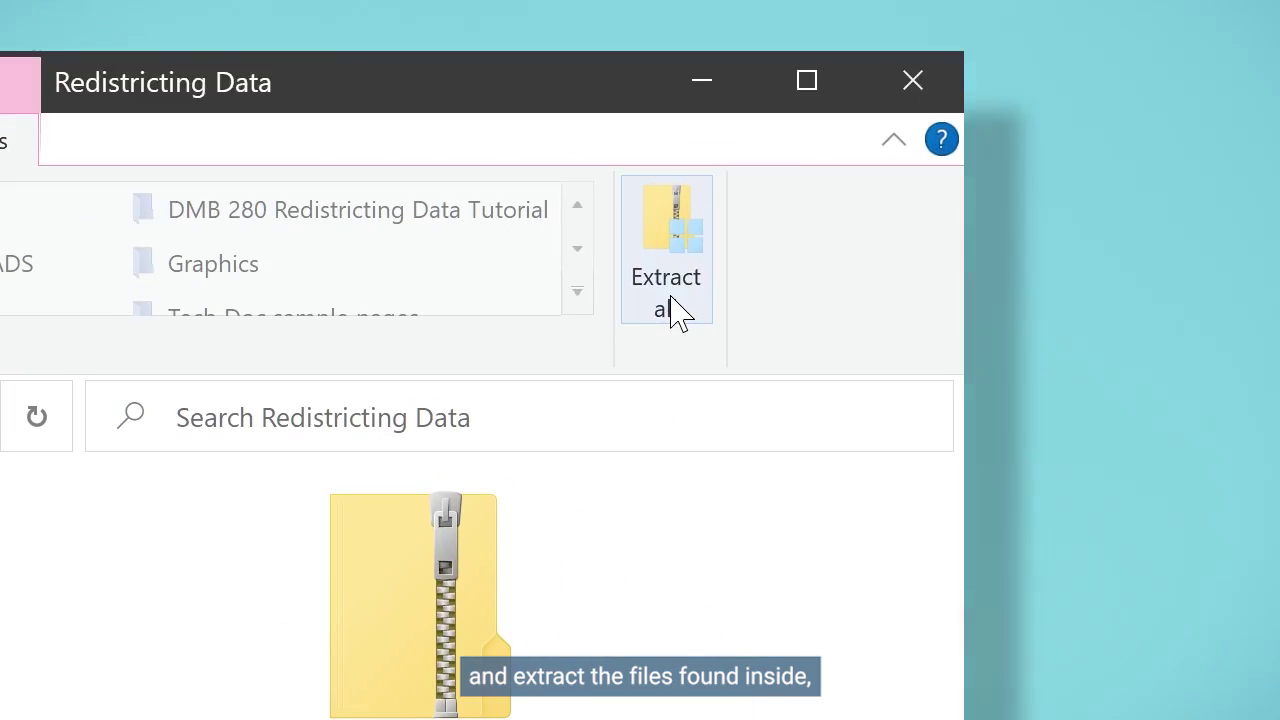
left_click(803, 118)
left_click(756, 531)
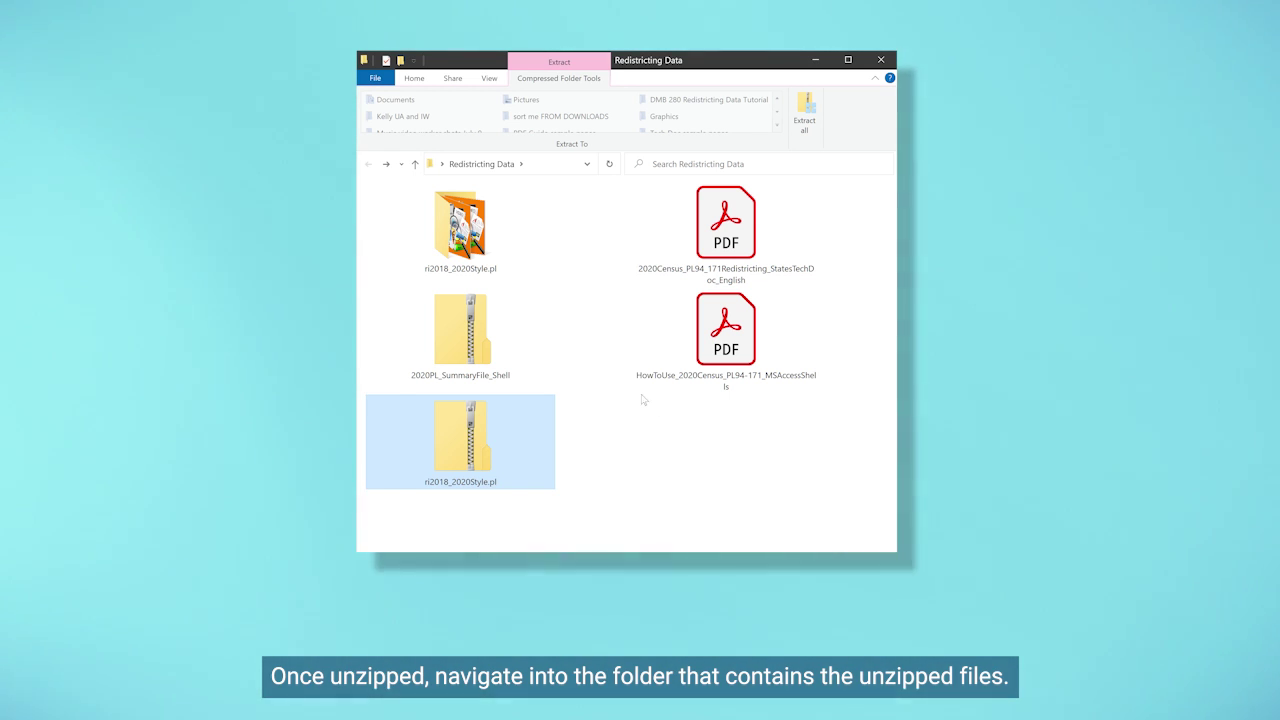
double_click(507, 237)
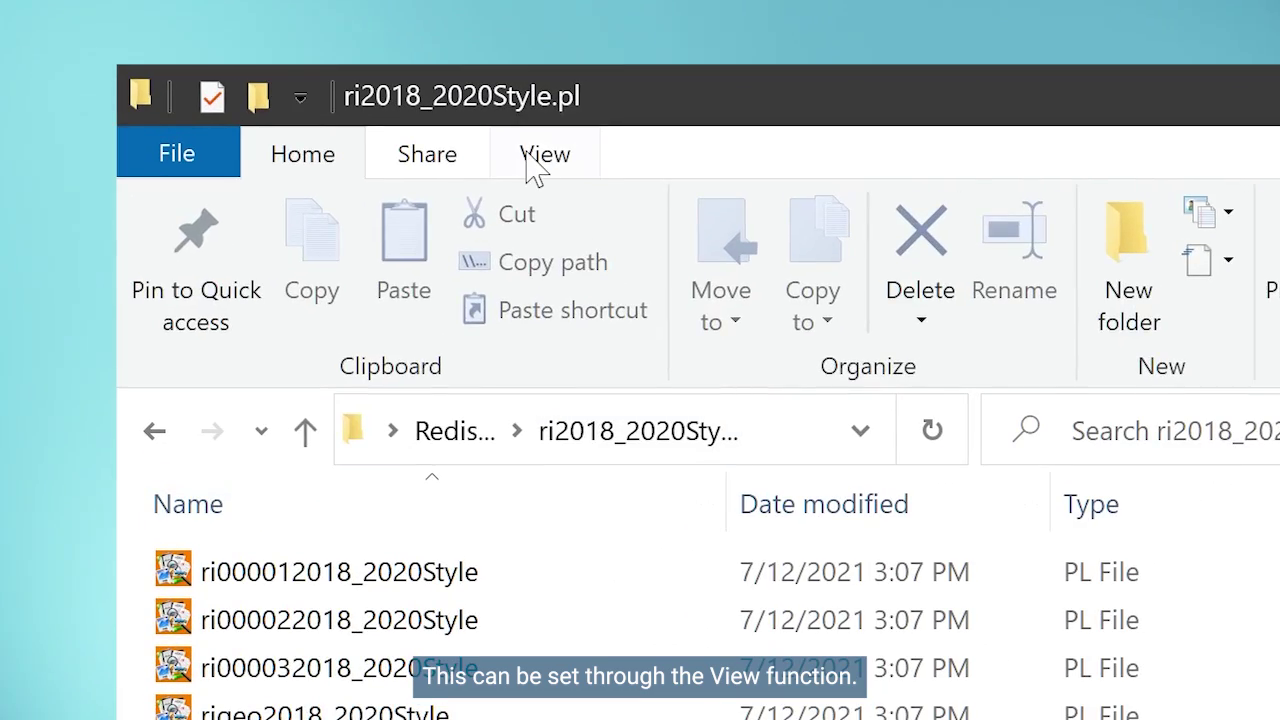
Step: Turn on File name extensions in the File Explorer View options
left_click(320, 60)
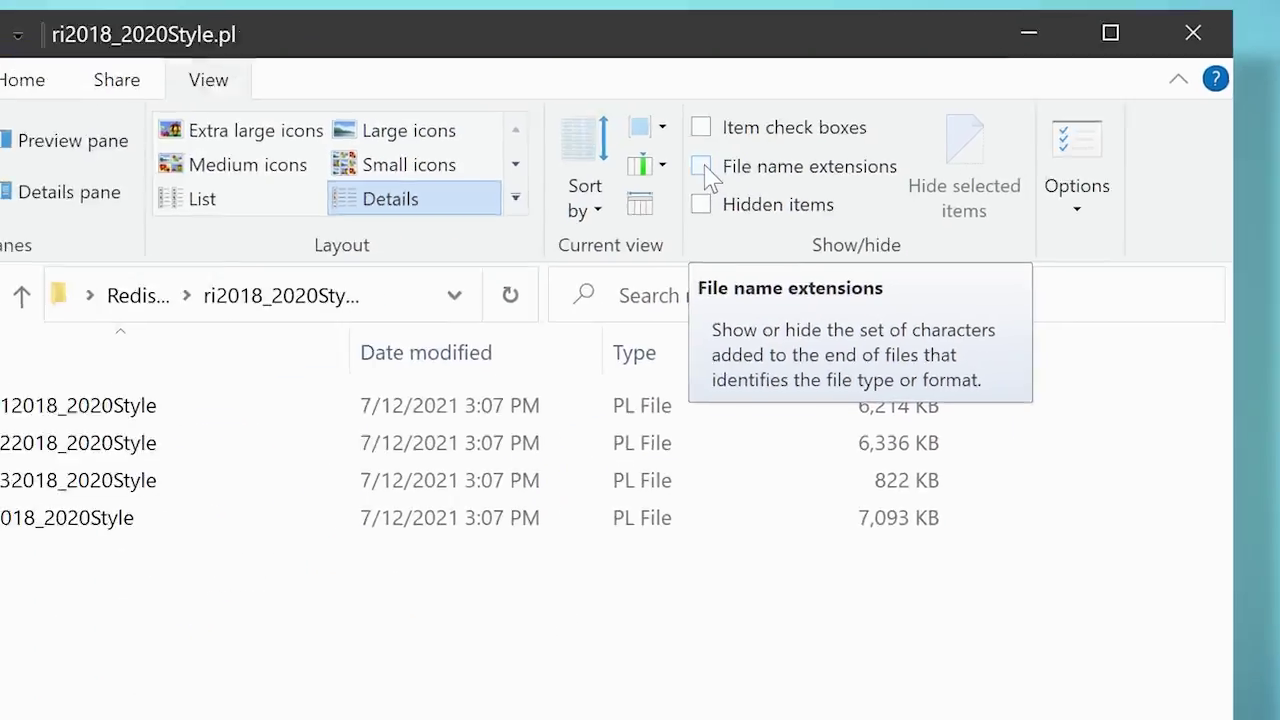
left_click(476, 267)
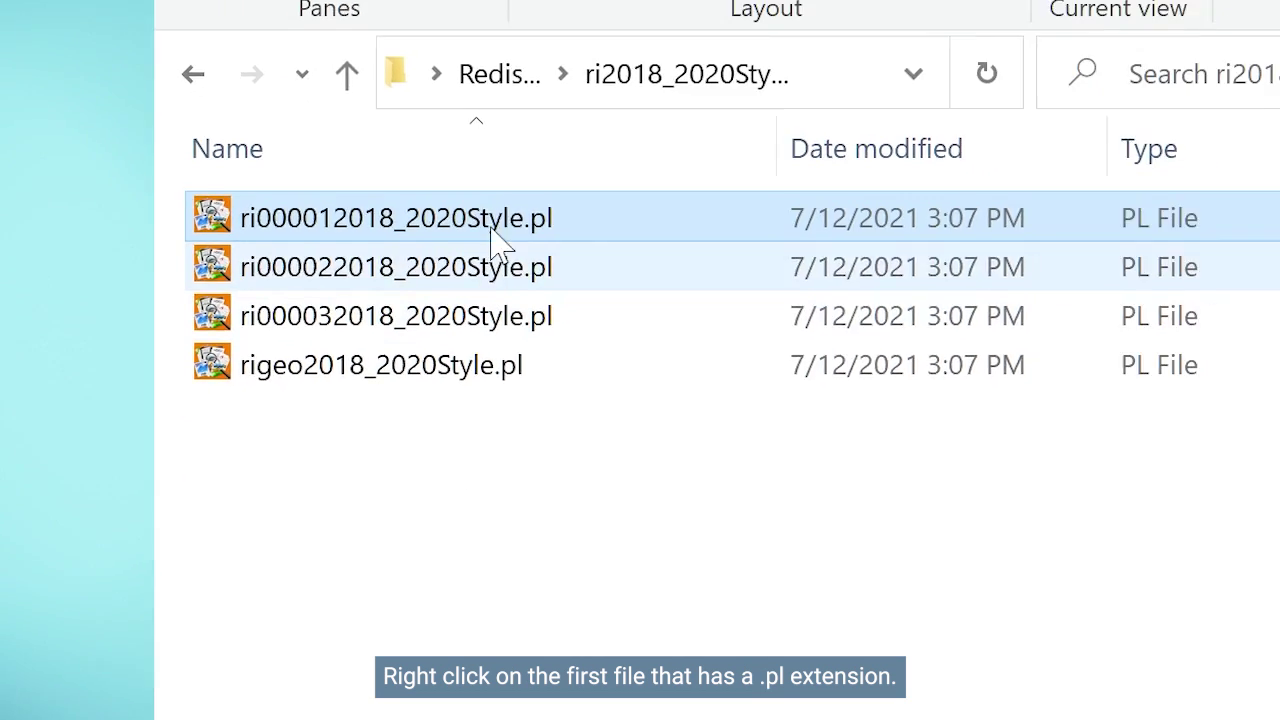
Step: Rename the first two .pl data files to end in .pl.txt, accepting the extension warnings
right_click(470, 329)
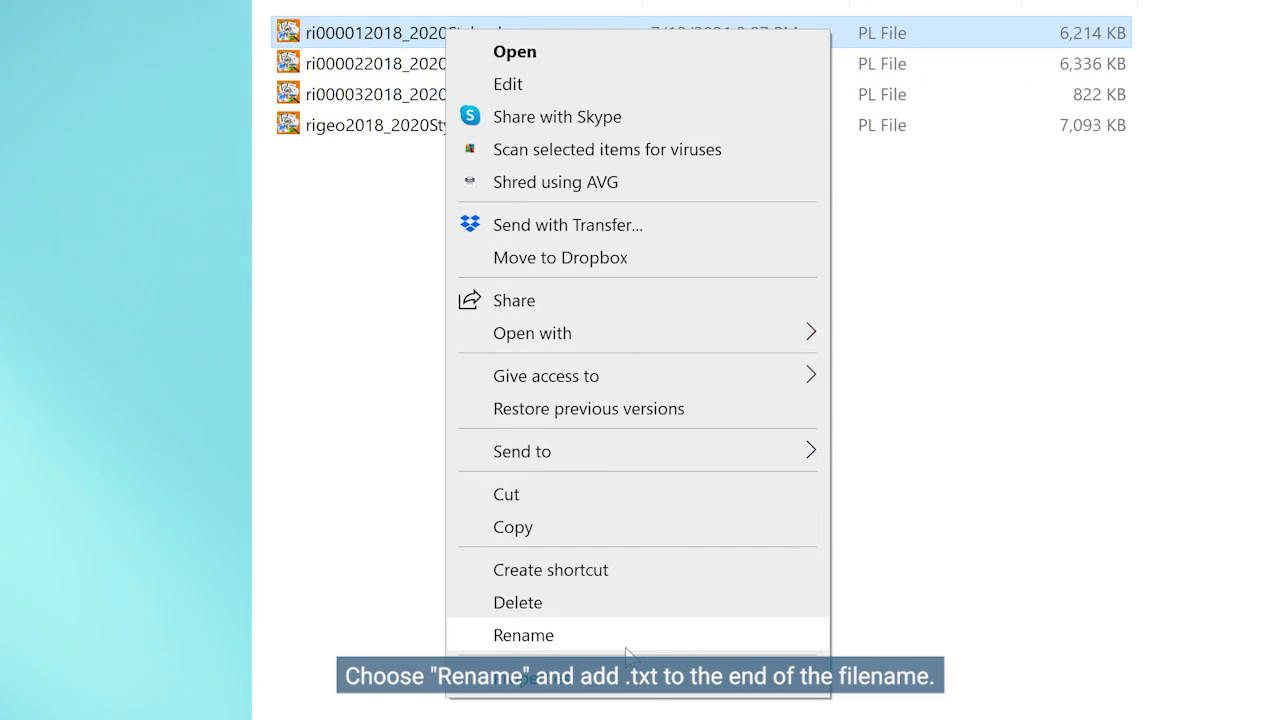
left_click(625, 648)
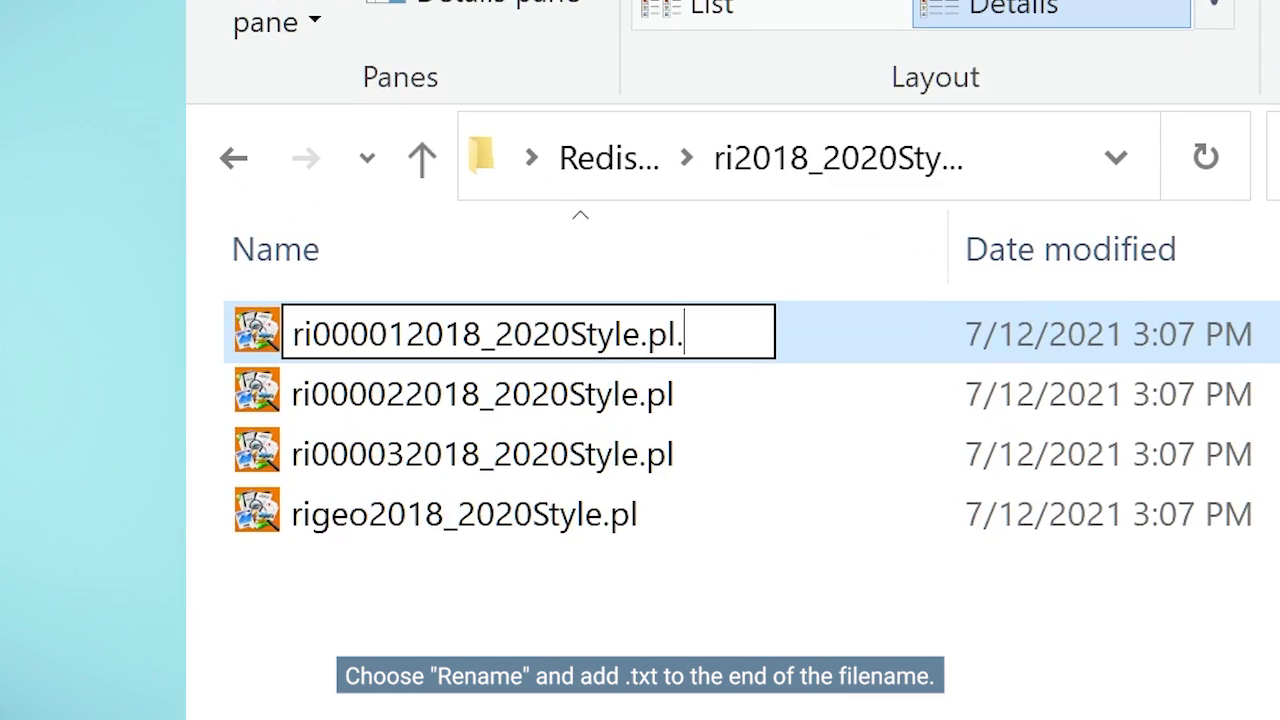
type(".t")
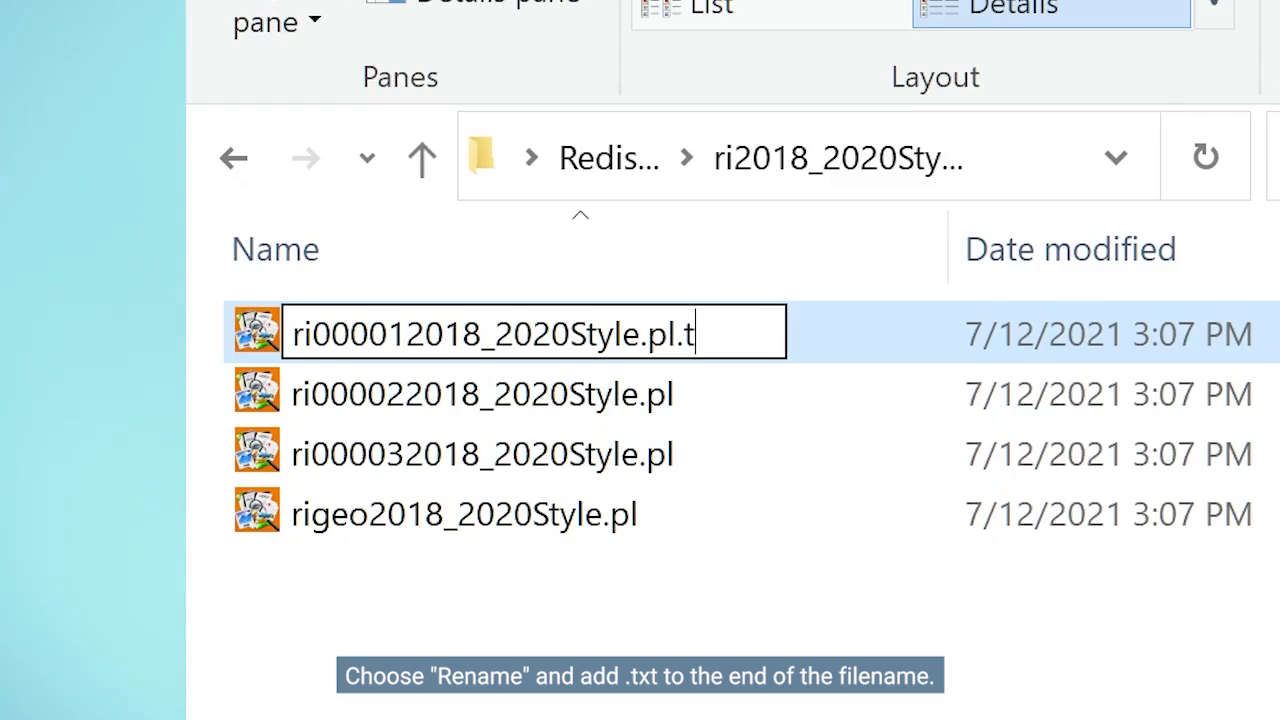
type("xt")
key("Return")
key("Return")
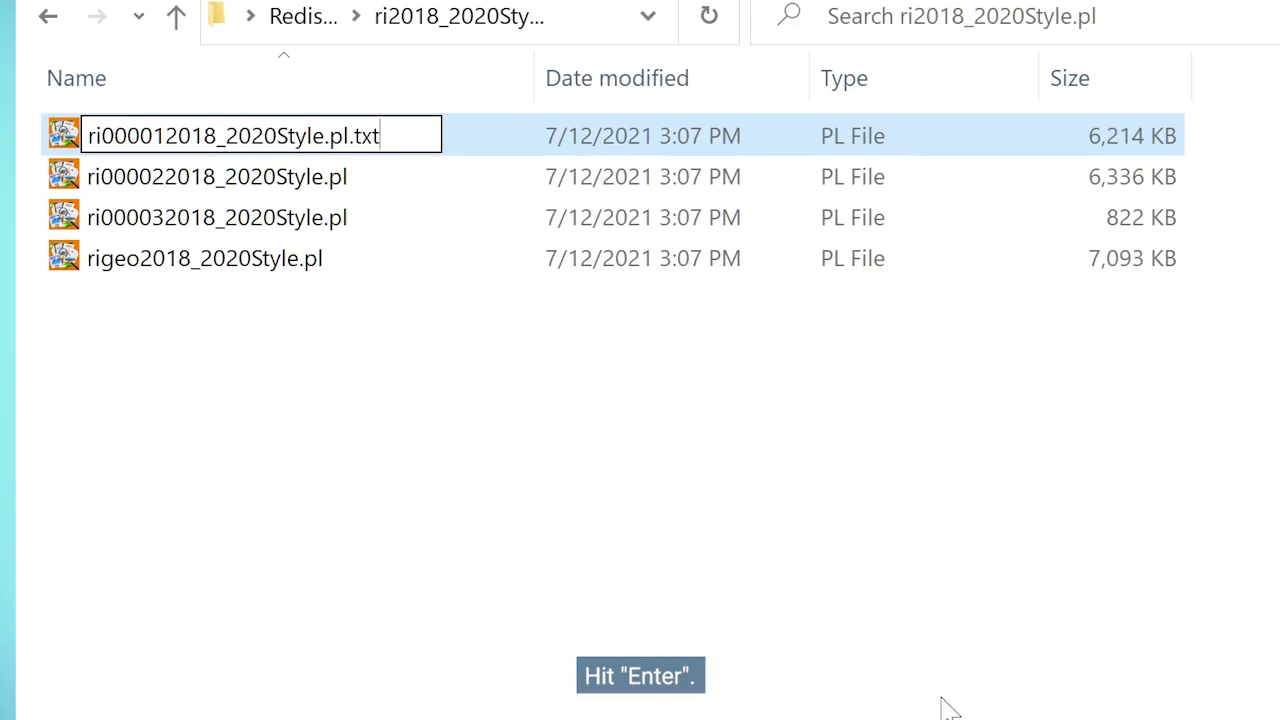
key("Return")
right_click(282, 177)
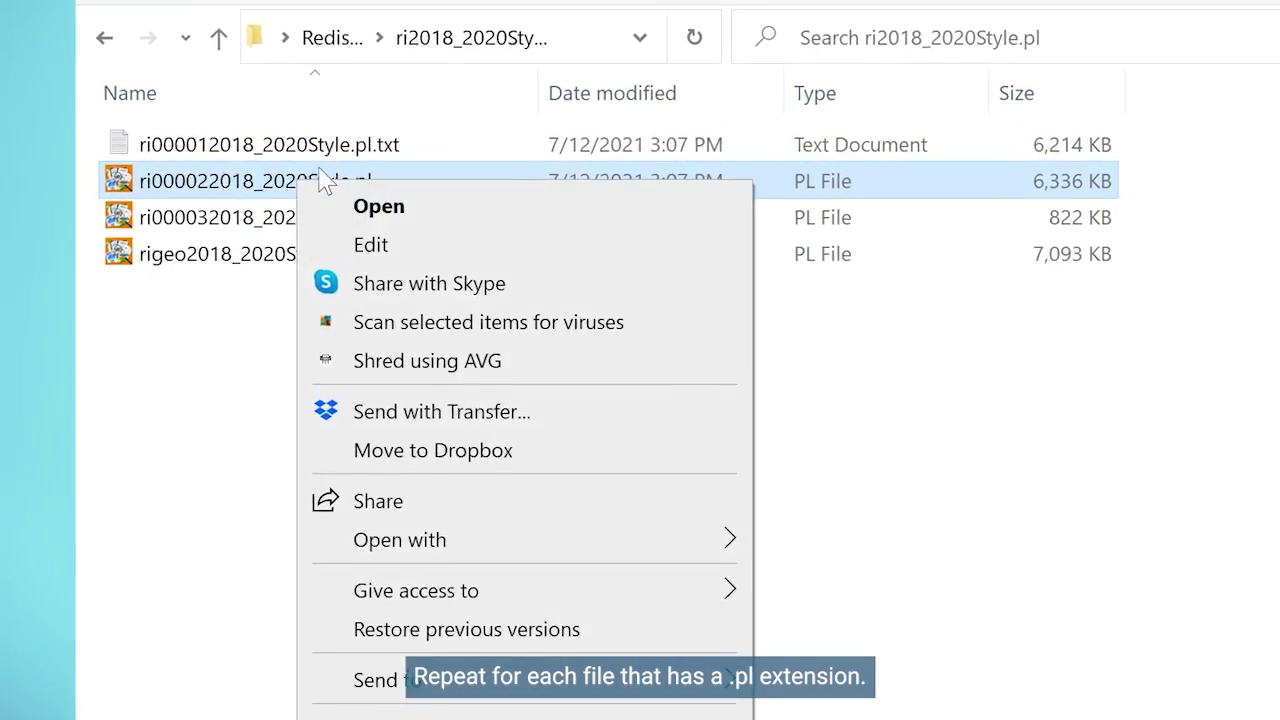
key("m")
key("End")
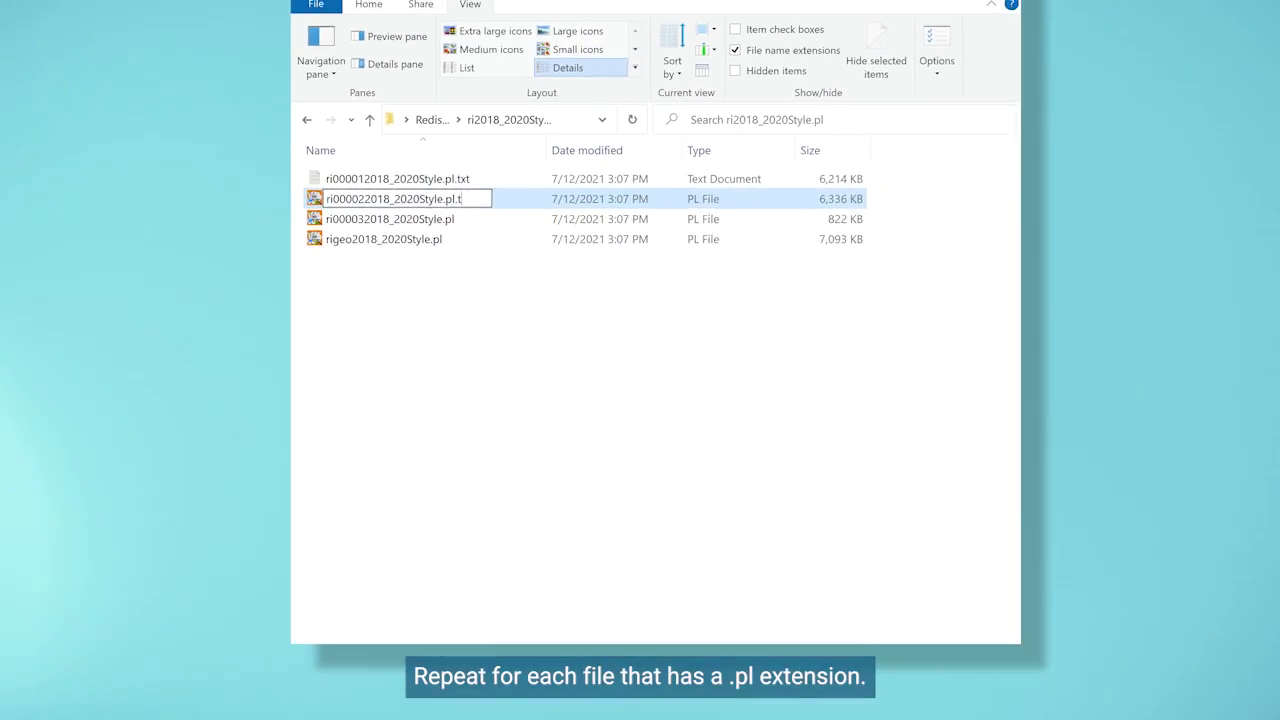
type(".txt")
key("Return")
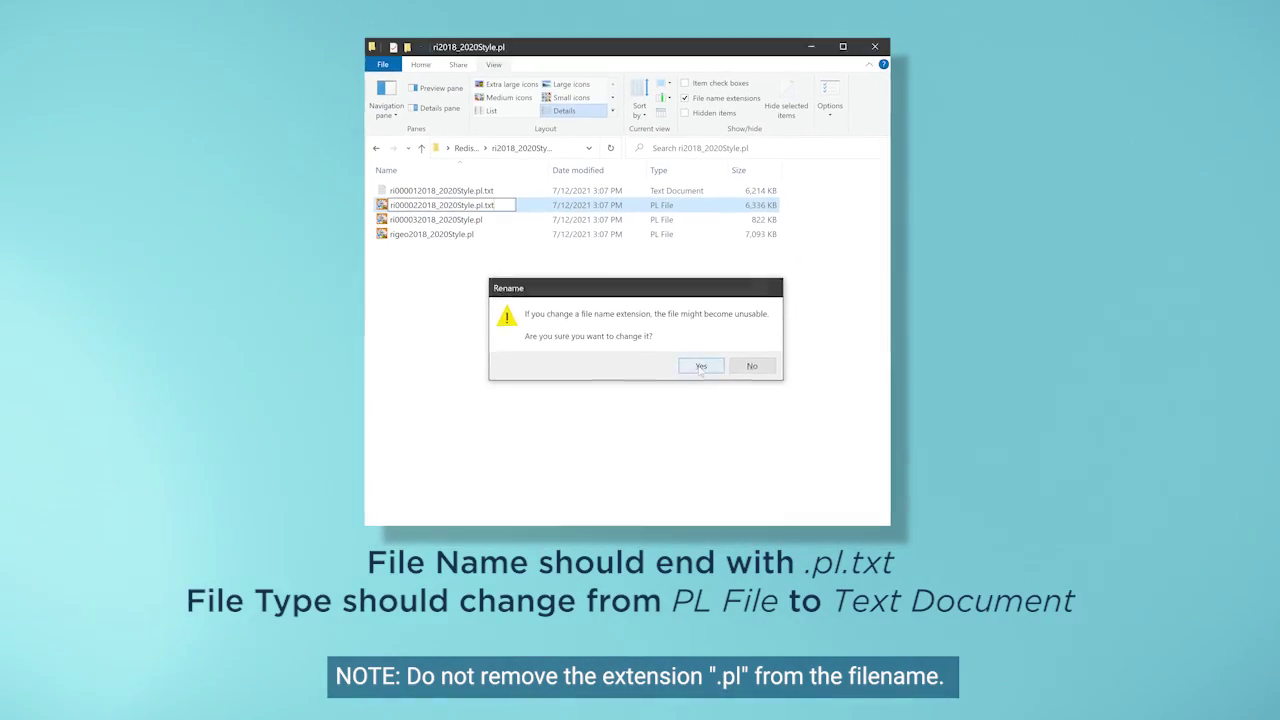
left_click(701, 366)
Step: Rename the third file and rigeo2018_2020Style.pl to end in .pl.txt as well
right_click(480, 220)
left_click(547, 505)
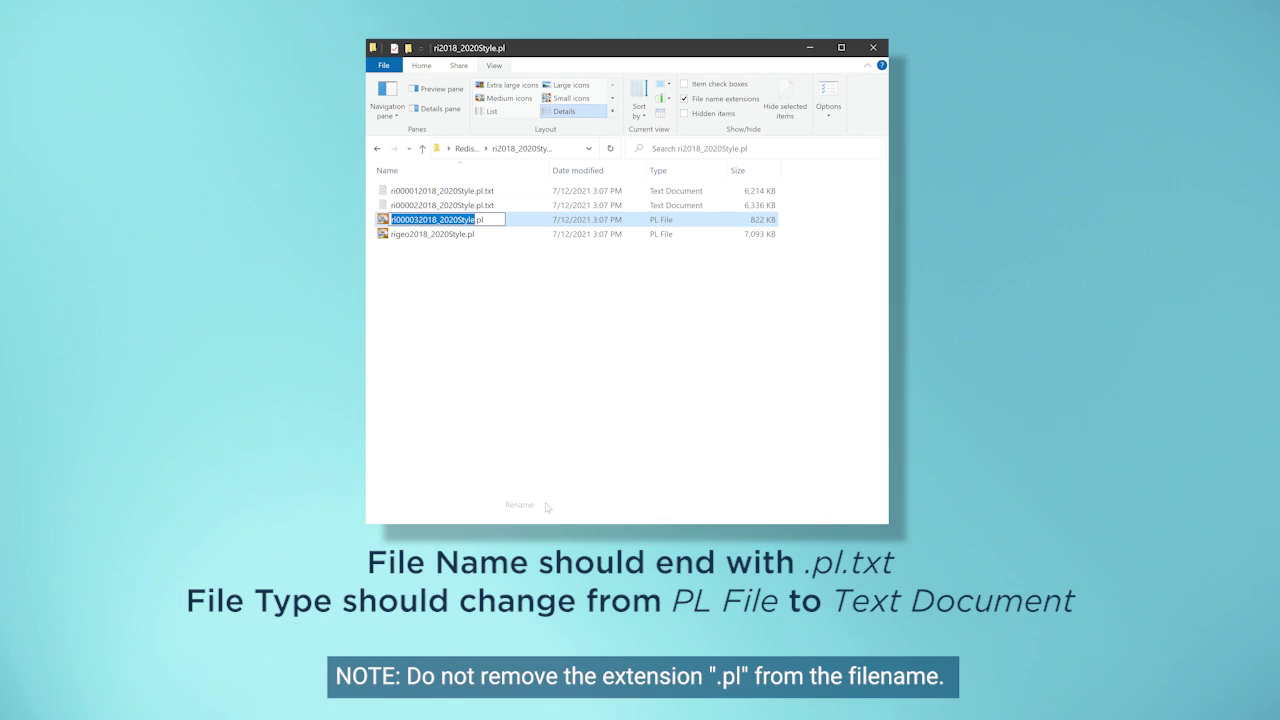
type(".txt")
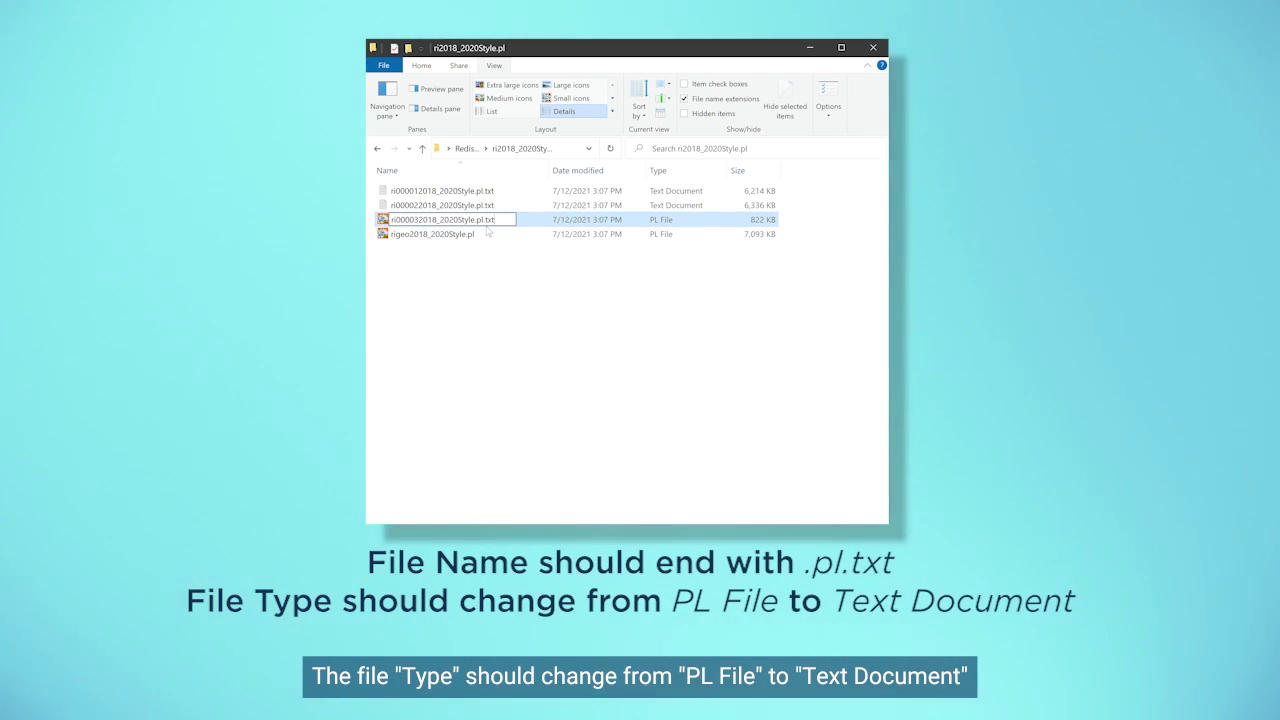
key("Return")
left_click(700, 366)
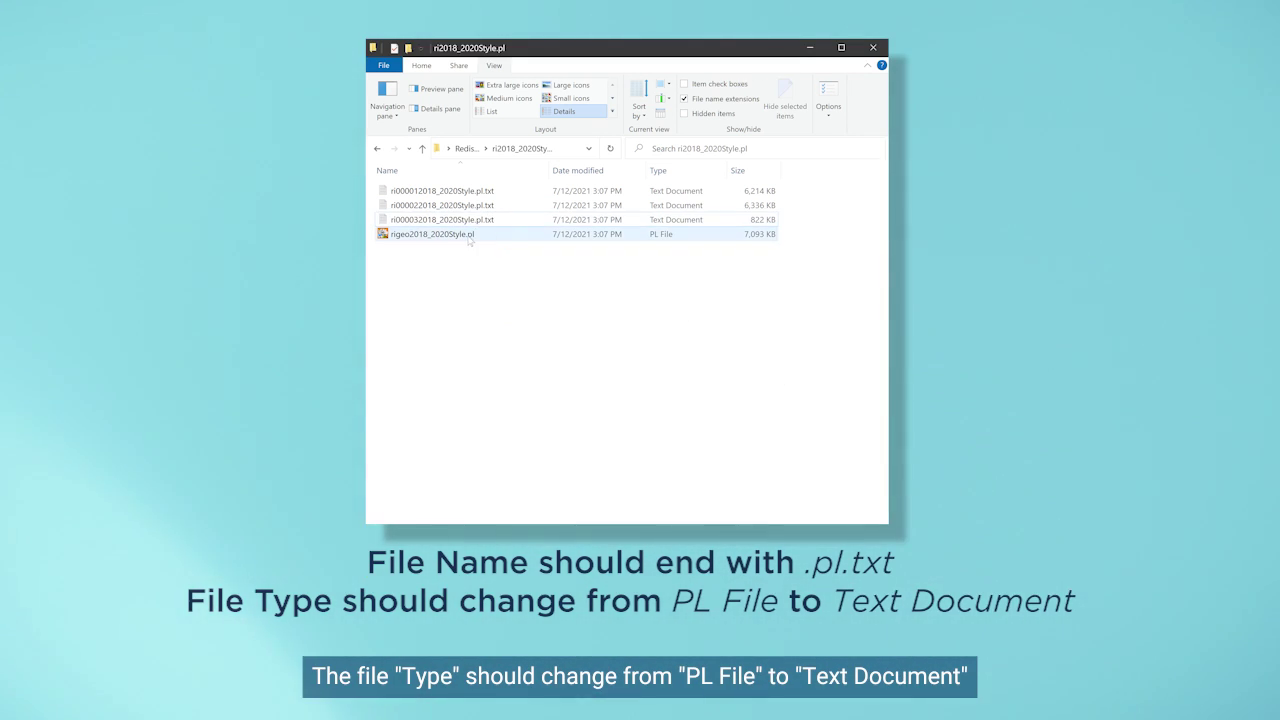
right_click(477, 239)
key("m")
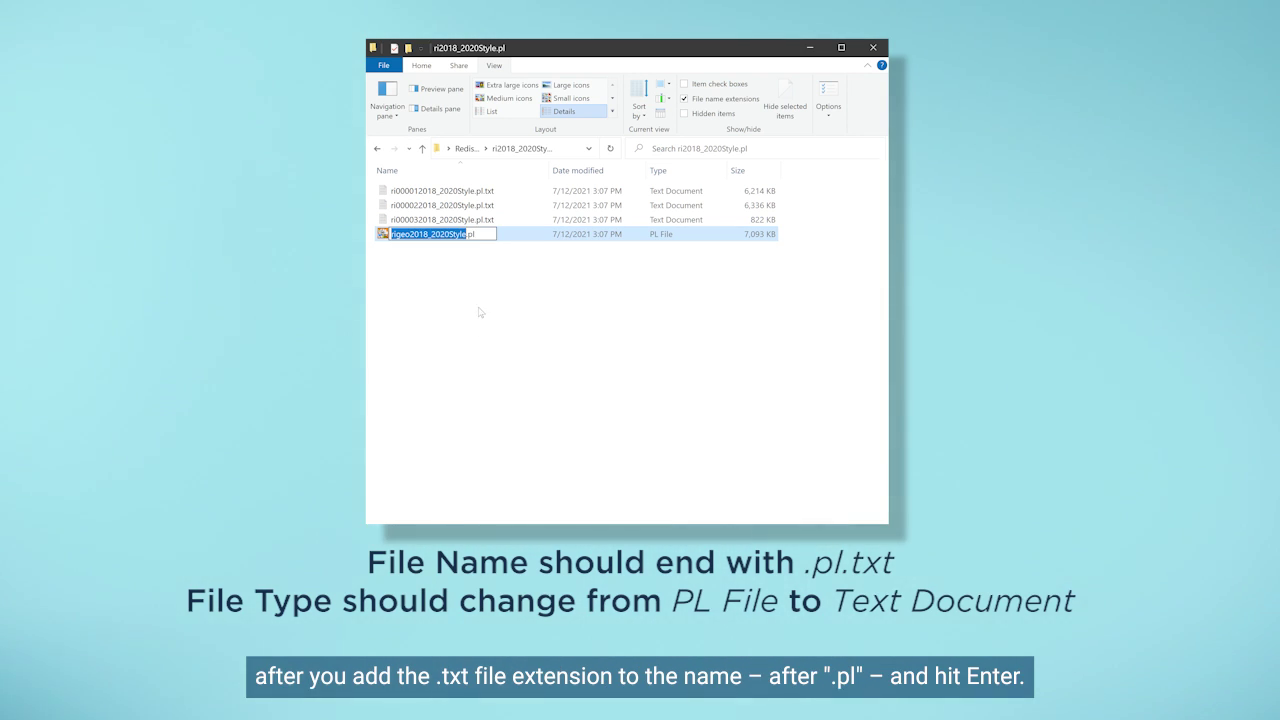
key("End")
type(".txt")
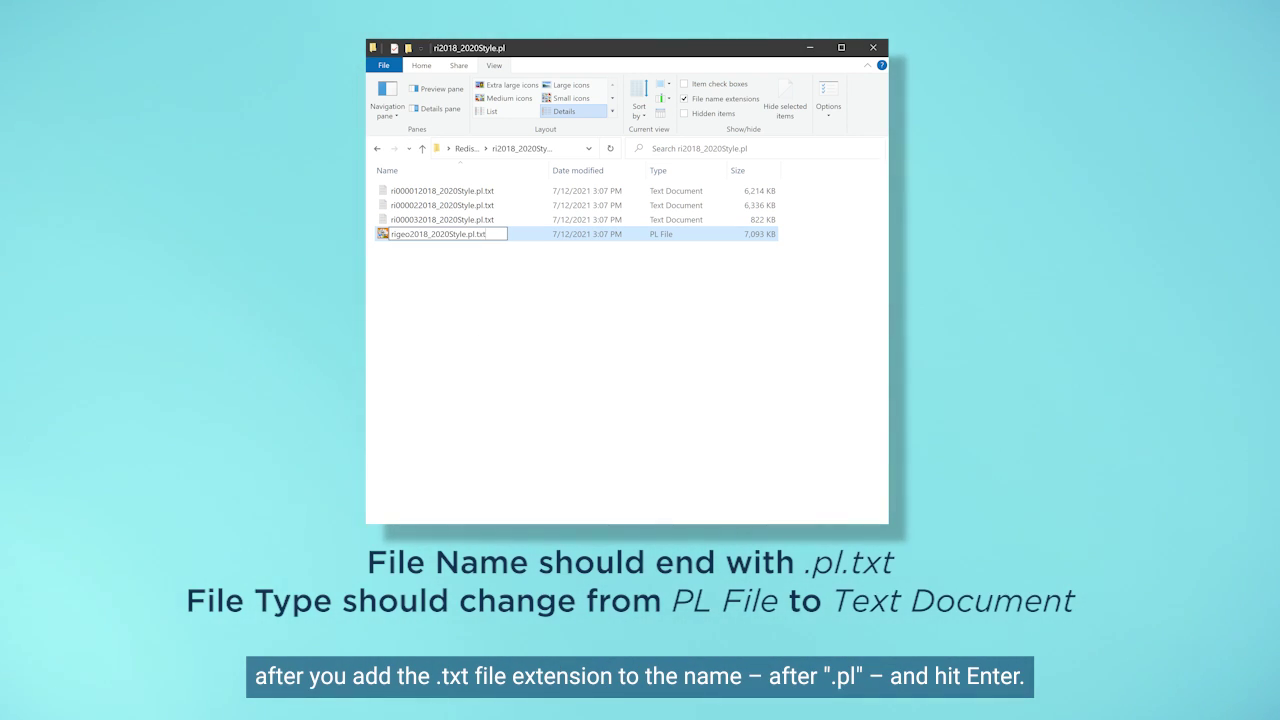
key("Return")
left_click(709, 370)
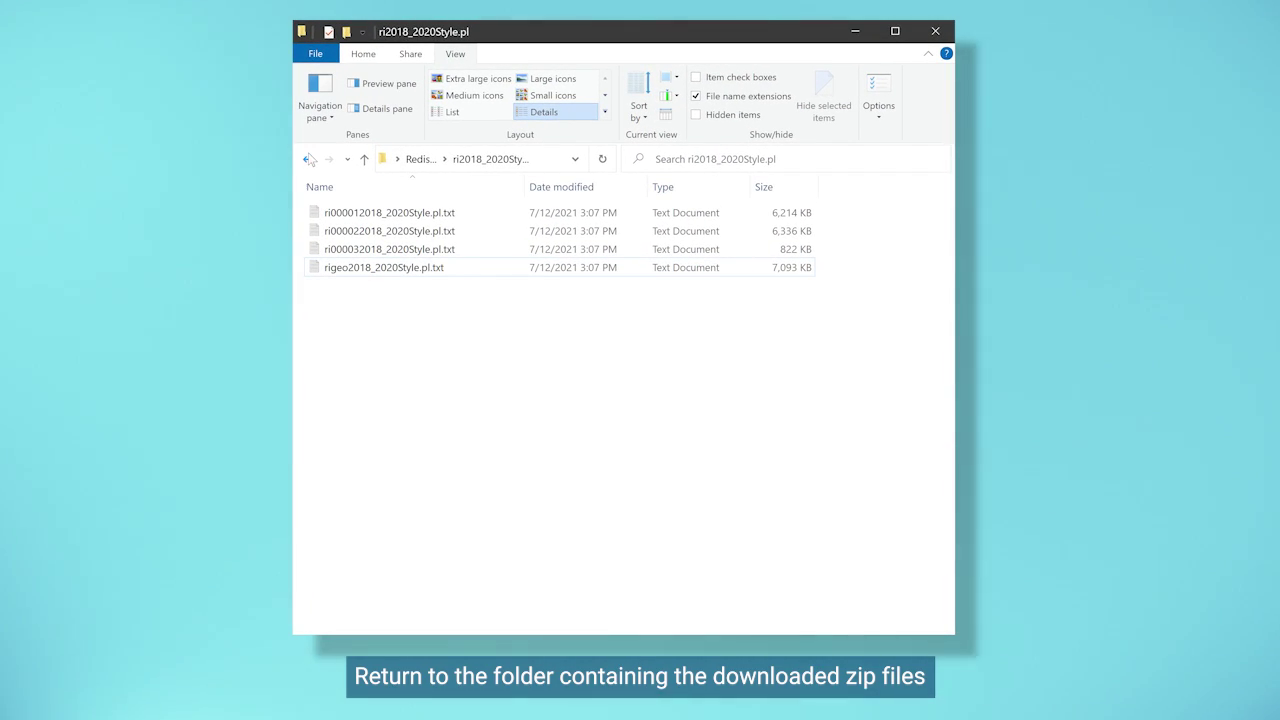
Step: Extract 2020PL_SummaryFile_Shell.zip in Redistricting Data and select the extracted folder
key("alt+Left")
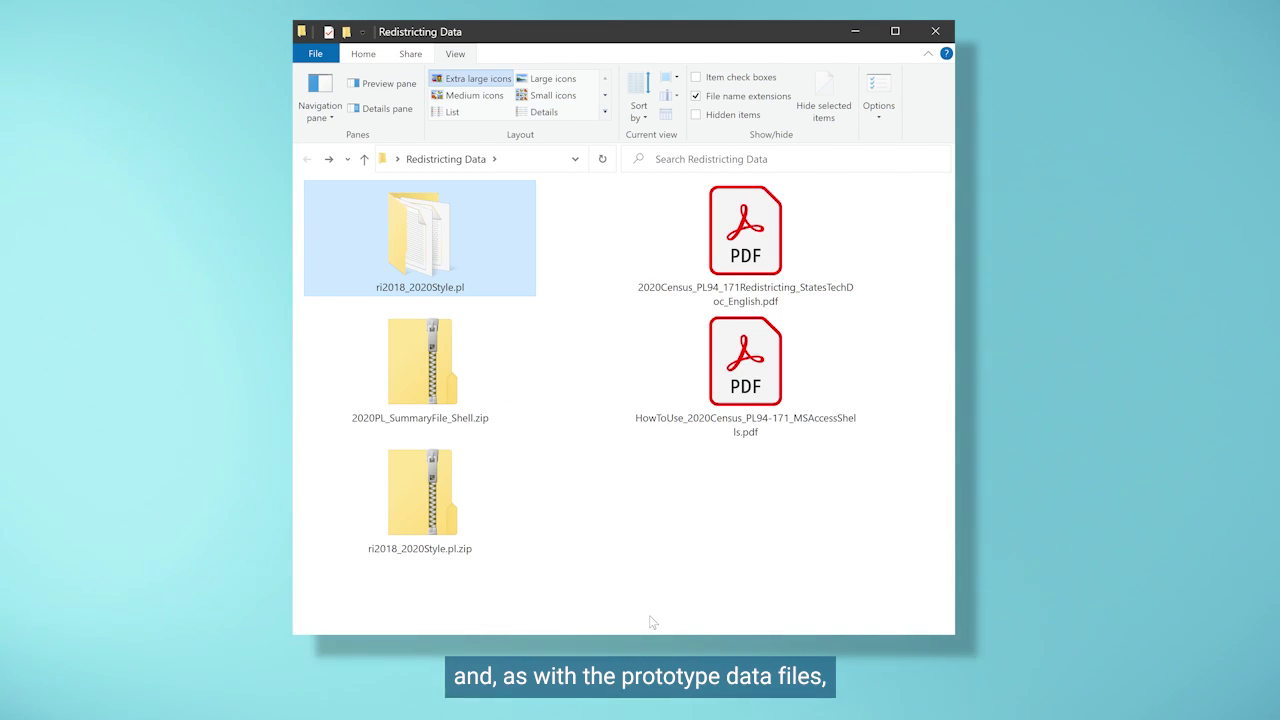
left_click(430, 368)
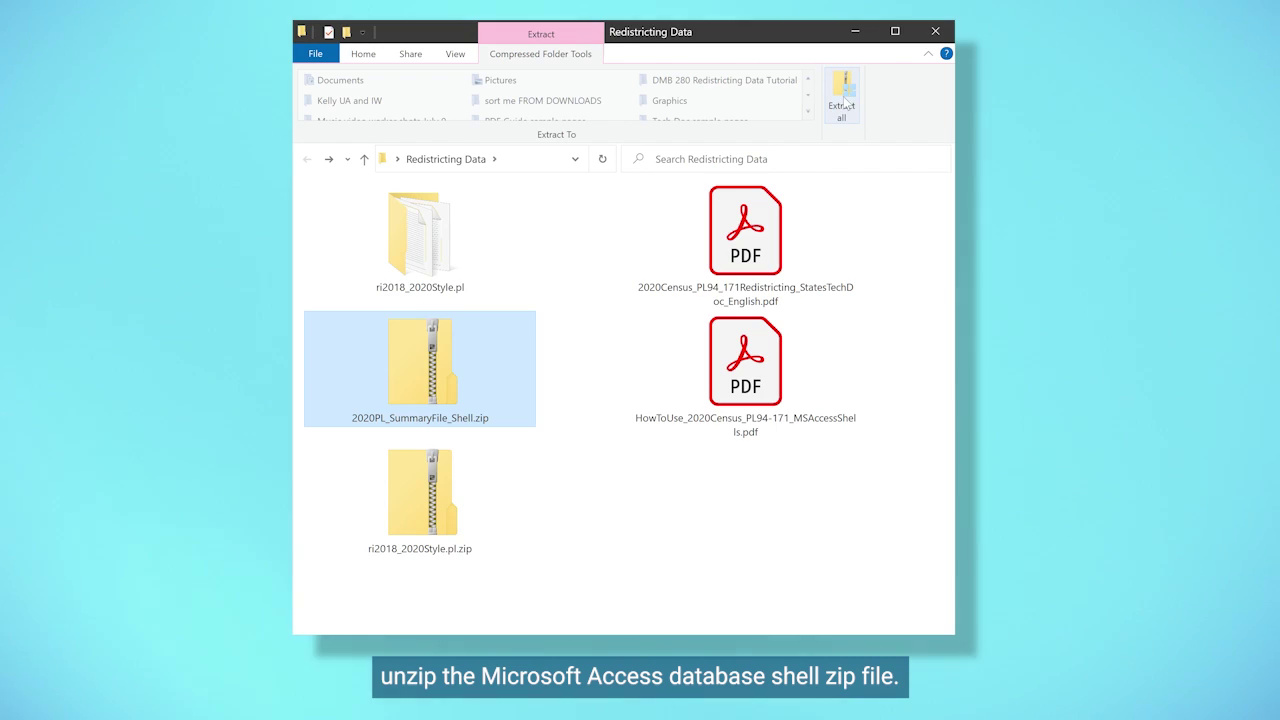
left_click(843, 97)
key("Return")
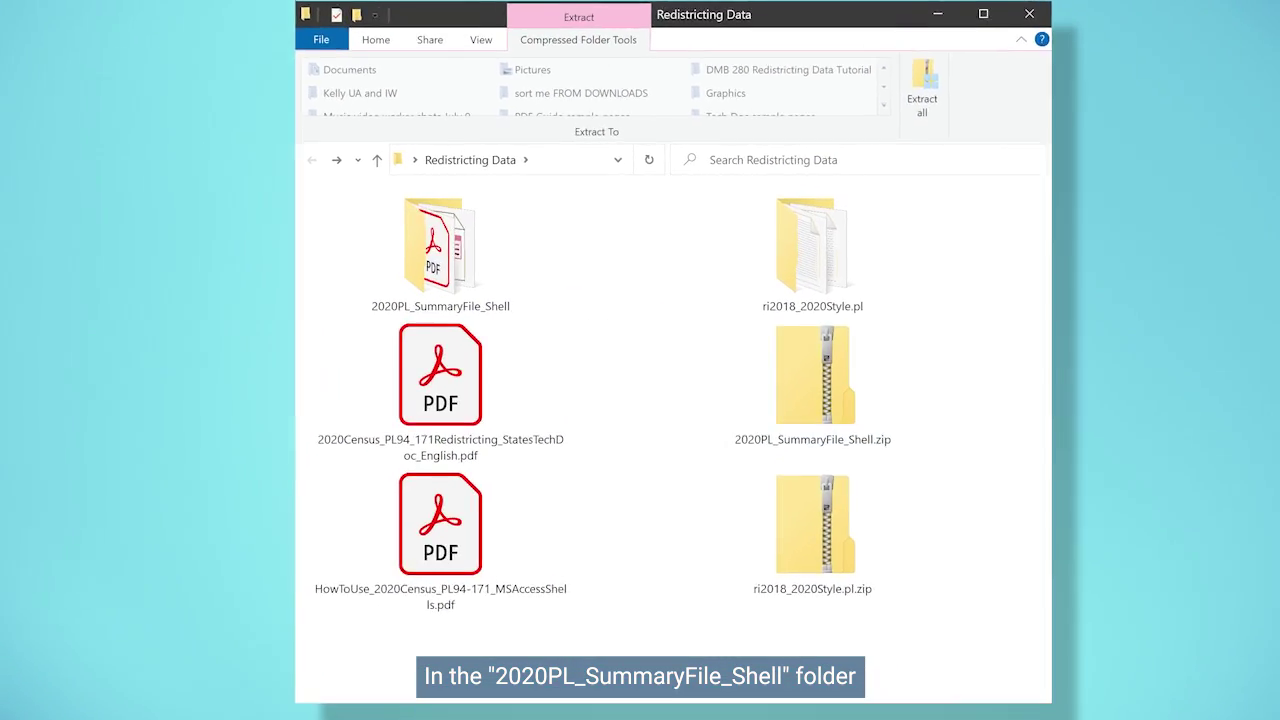
left_click(449, 302)
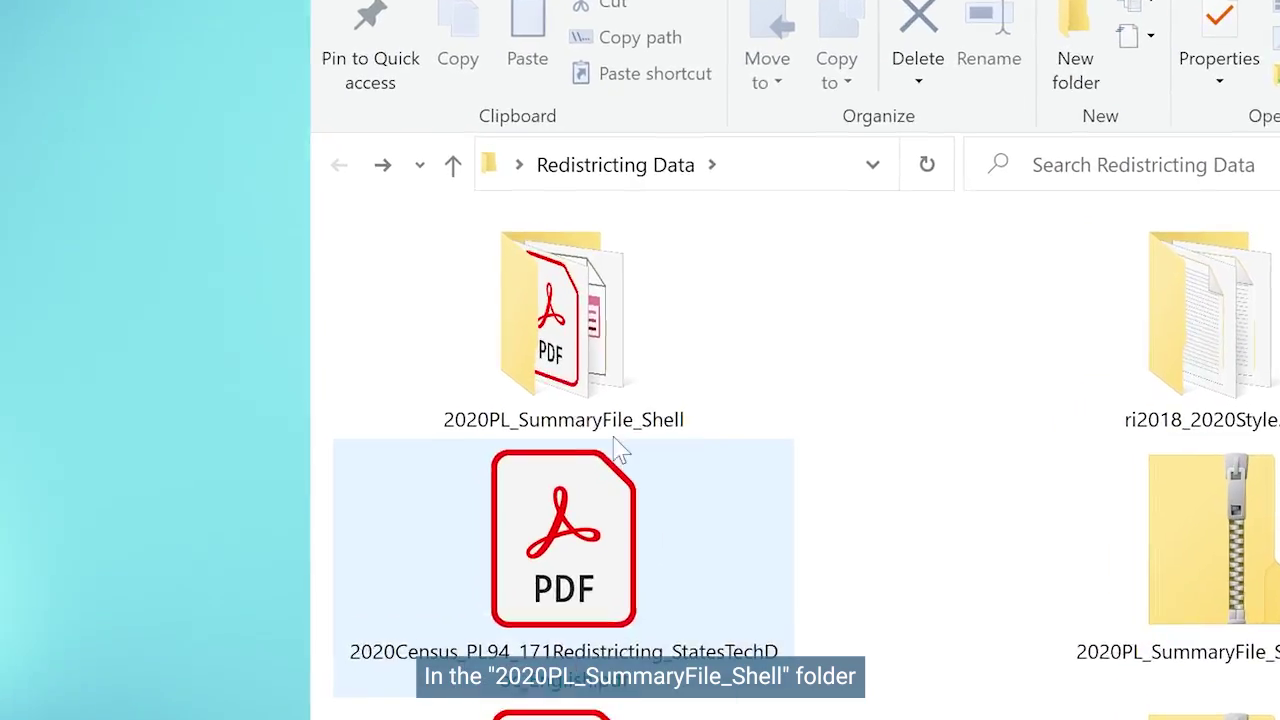
left_click(595, 405)
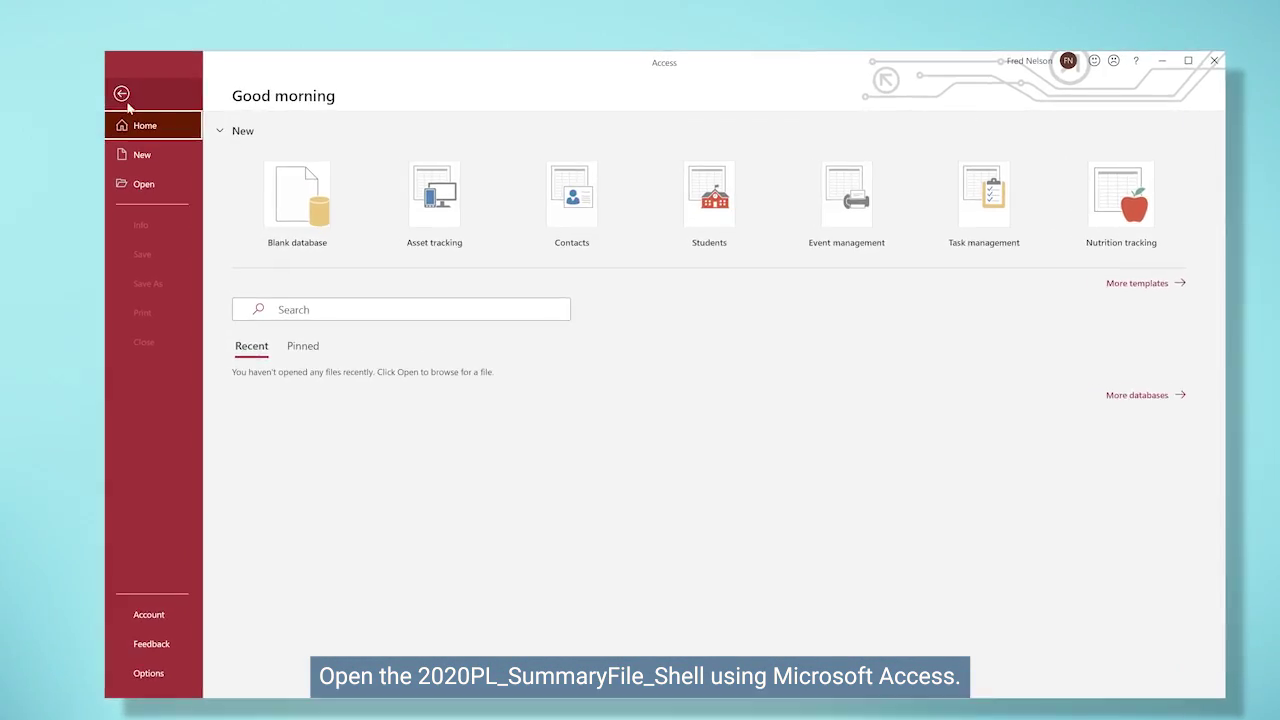
Step: Open the 2020PL_SummaryFile_Shell database from File > Open > Browse
left_click(142, 184)
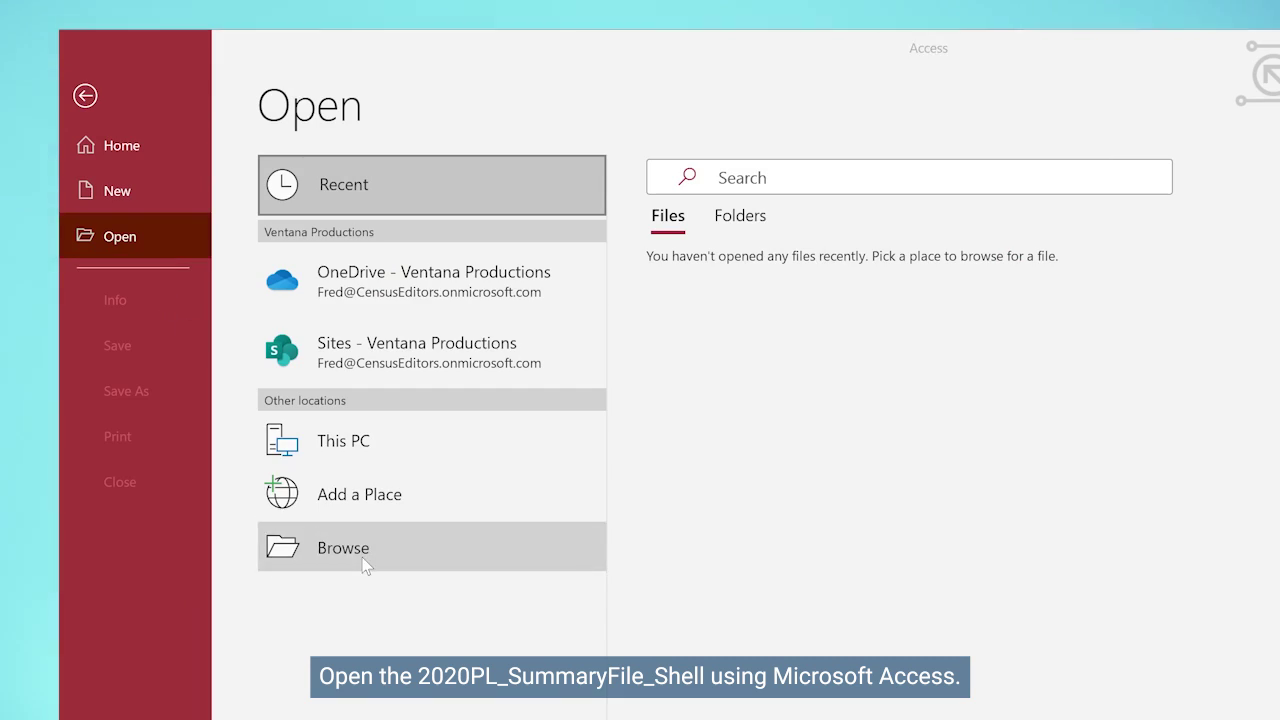
left_click(364, 563)
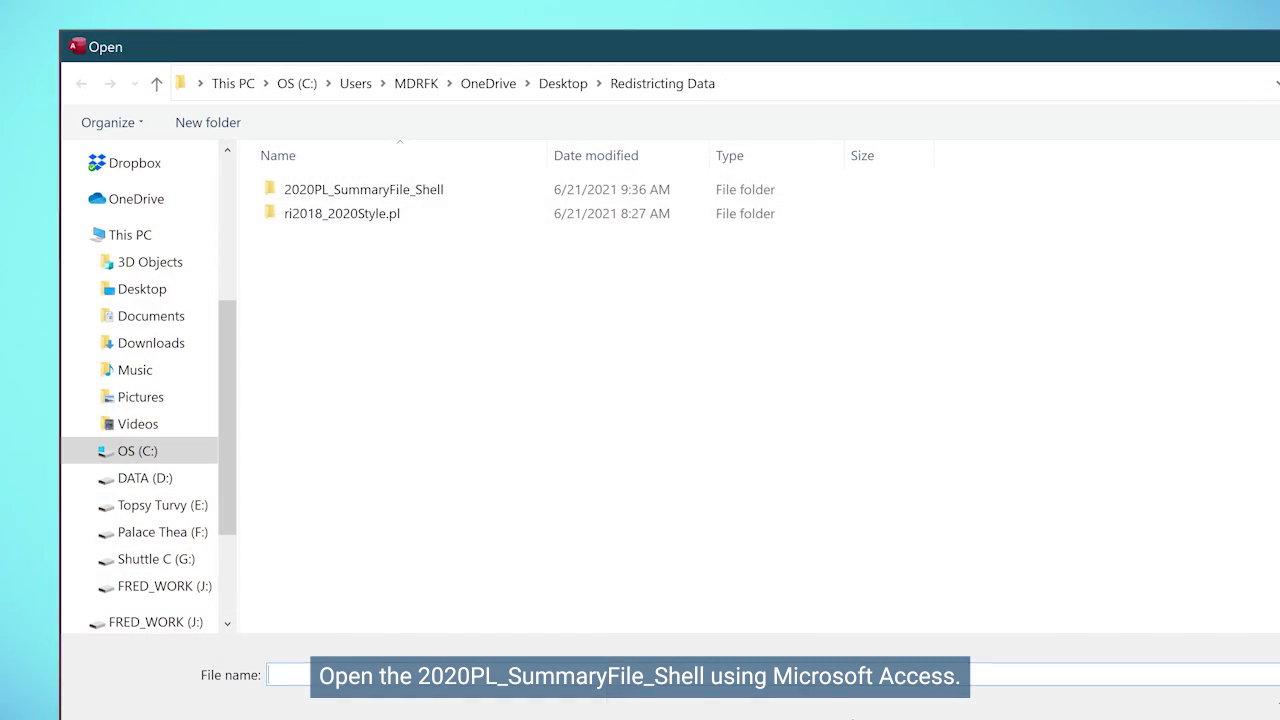
double_click(258, 192)
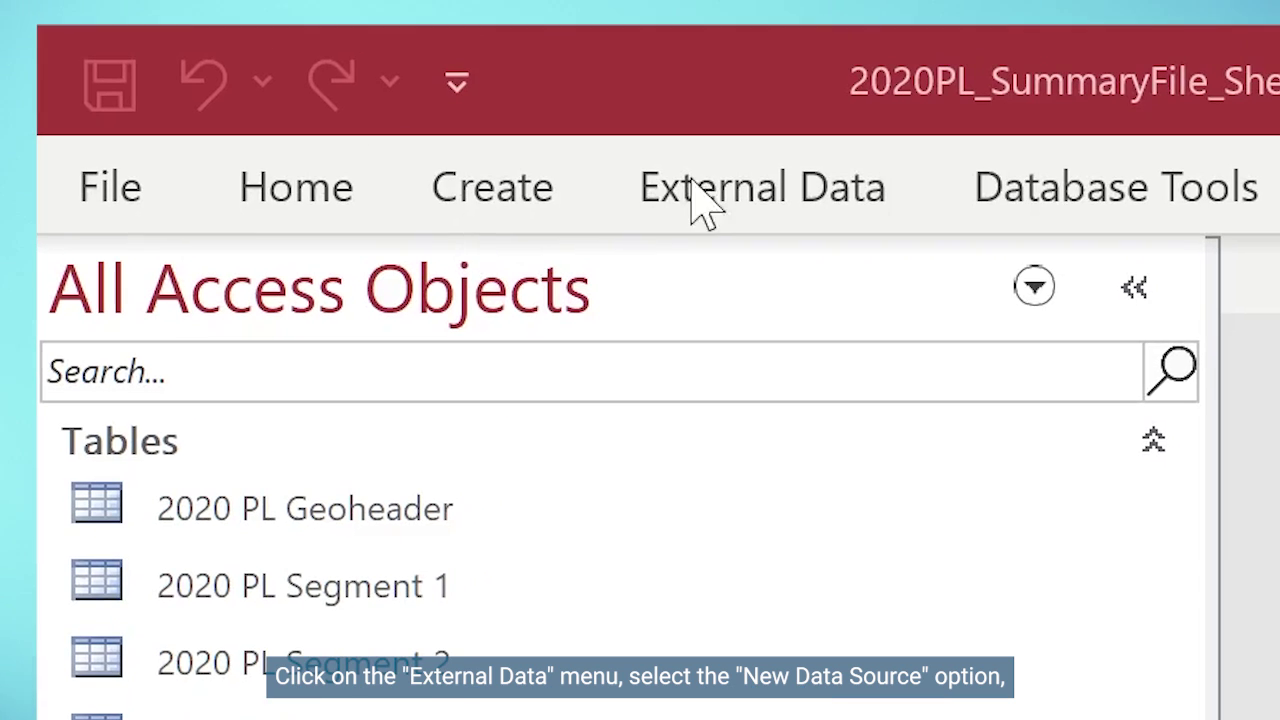
Step: Start a Text File import from External Data > New Data Source > From File
left_click(722, 195)
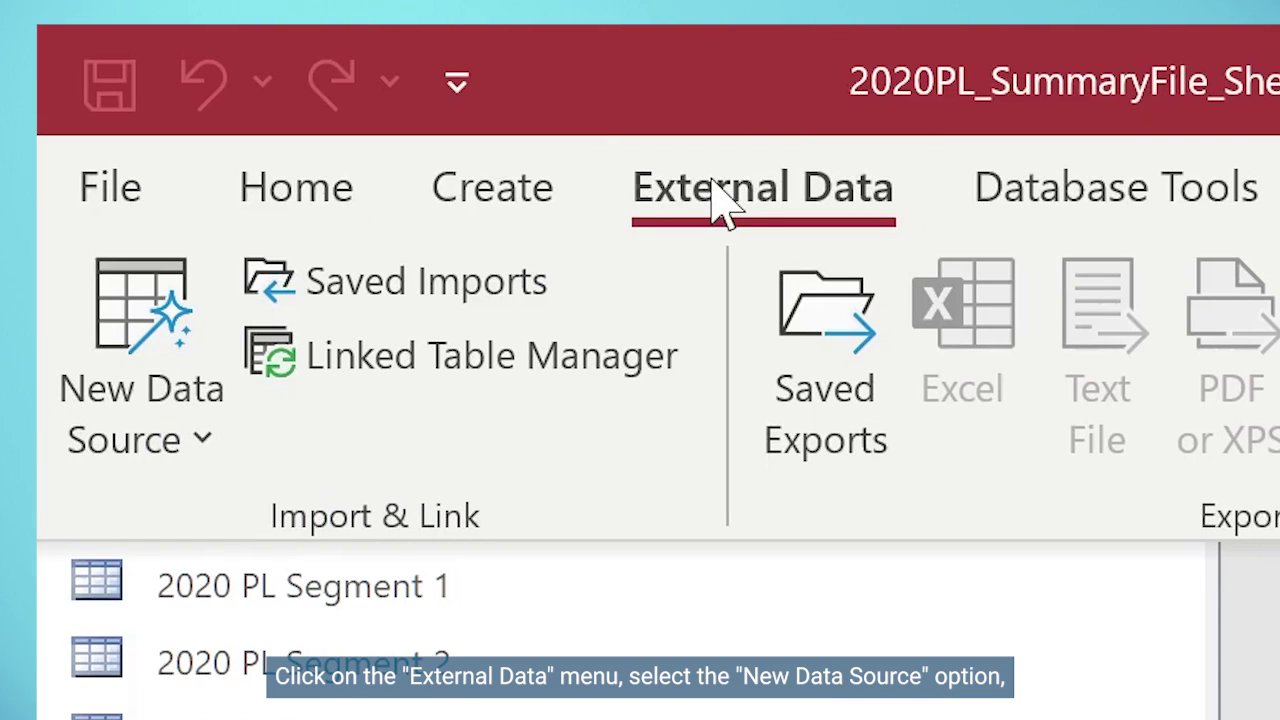
left_click(148, 350)
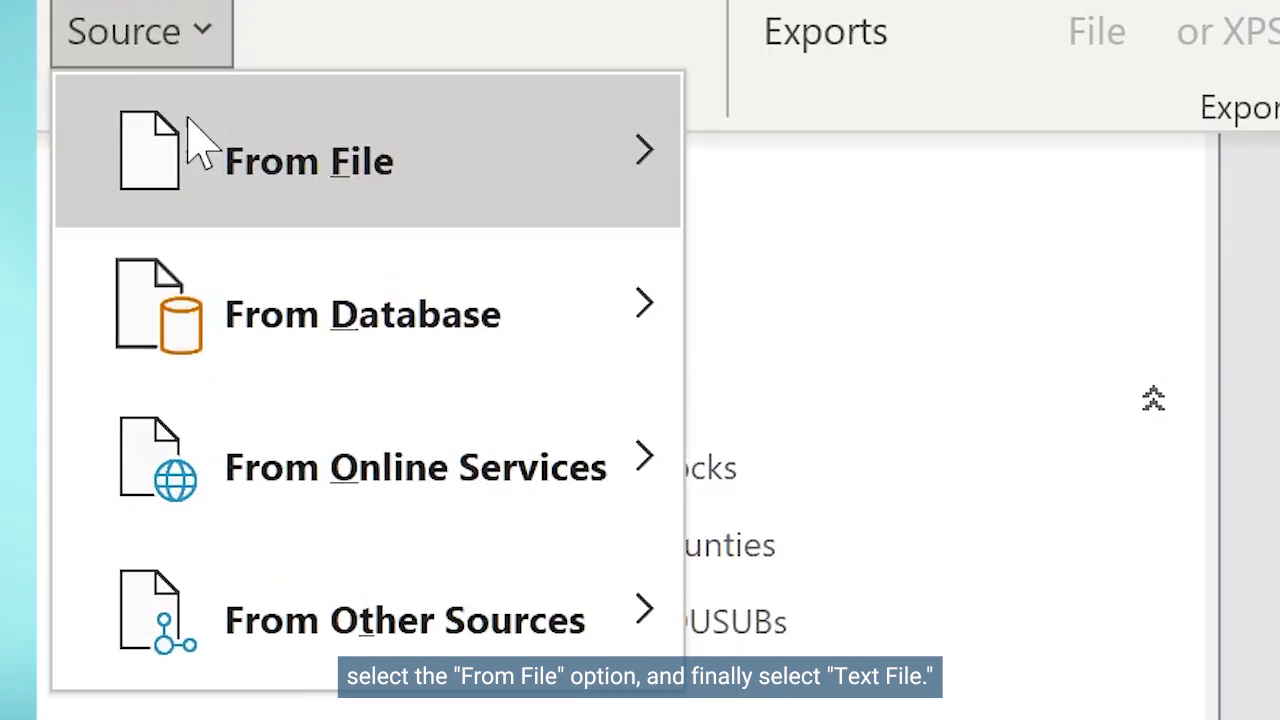
mouse_move(190, 375)
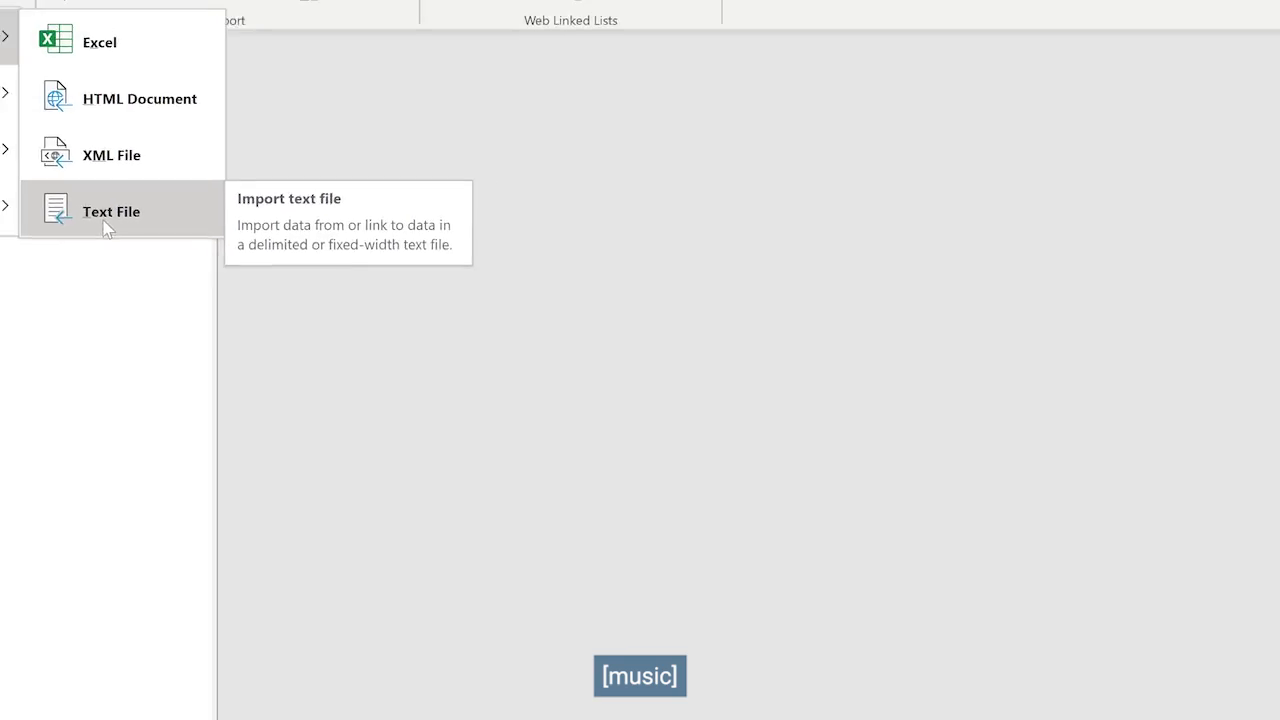
left_click(228, 245)
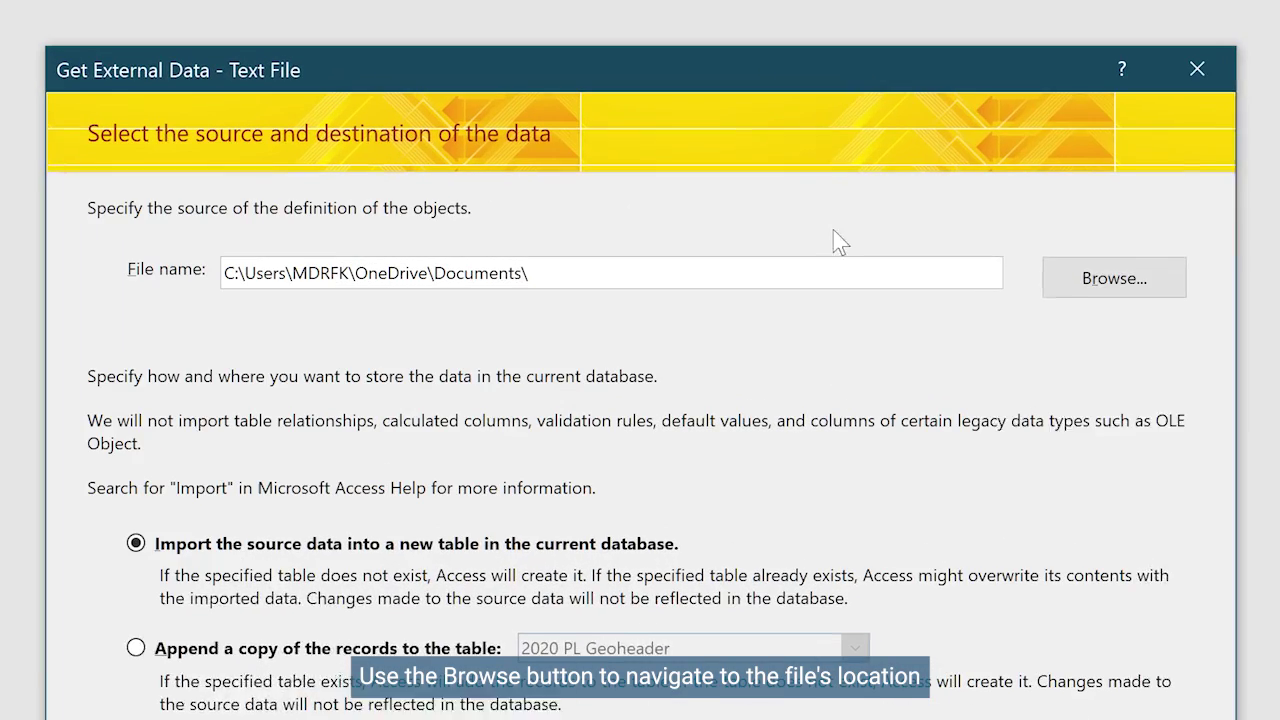
Step: Pick rigeo2018_2020Style.pl.txt from the ri2018_2020Style.pl folder as the import source
left_click(1108, 285)
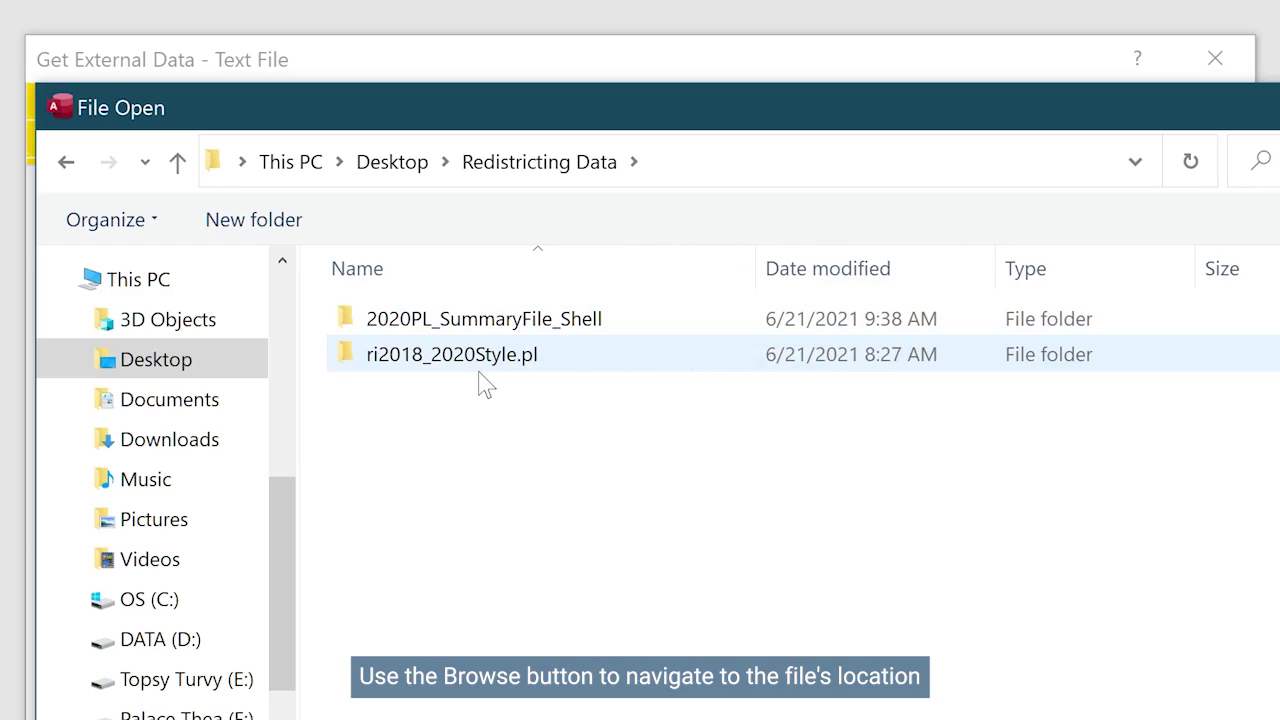
double_click(480, 362)
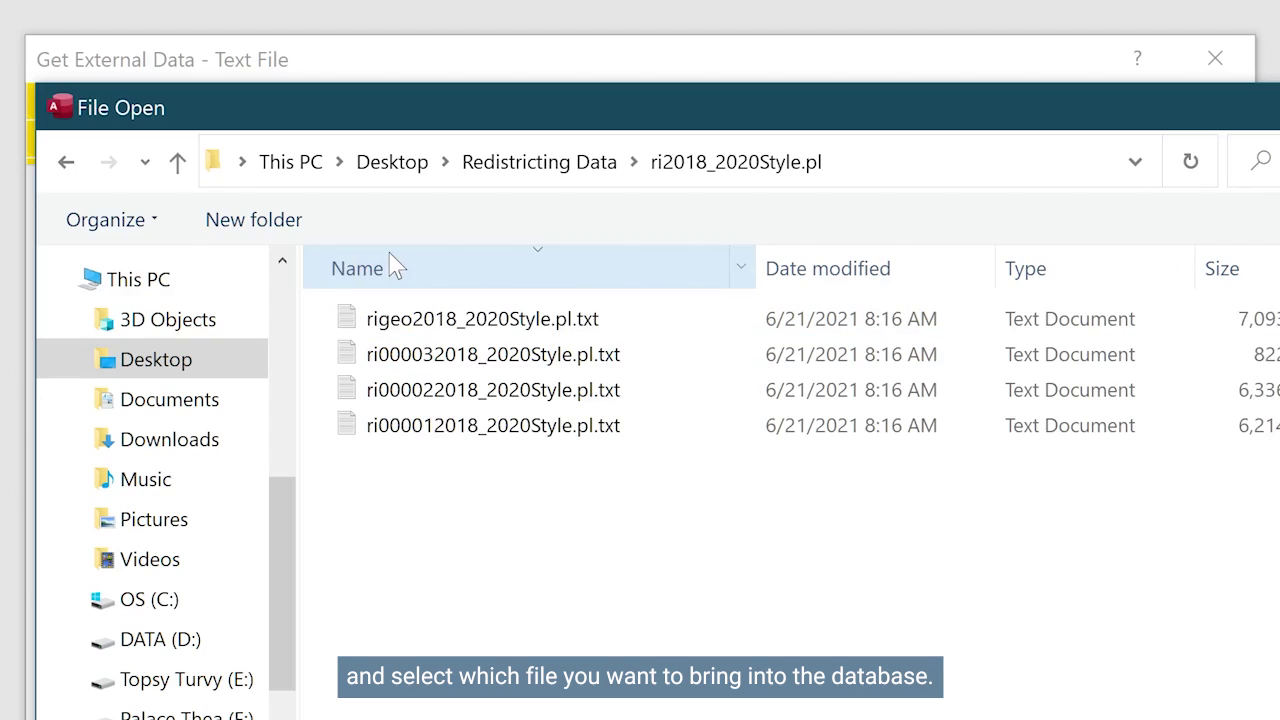
double_click(378, 330)
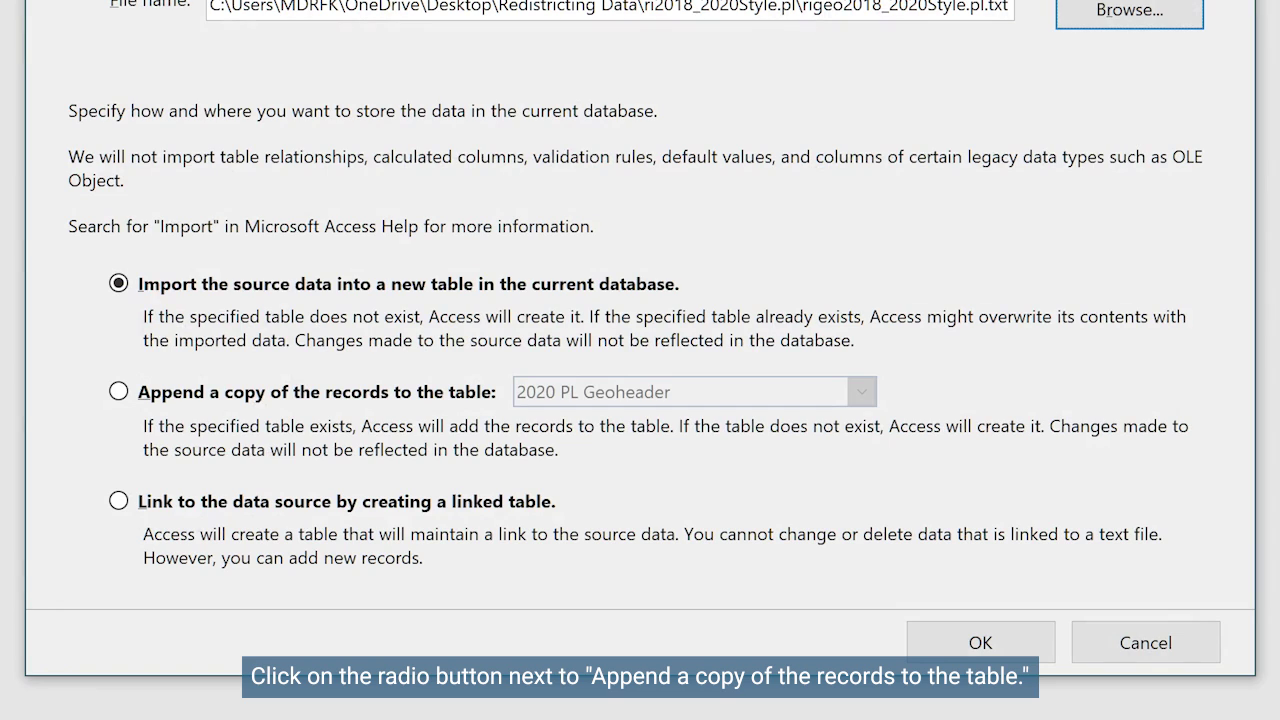
Step: Set the import to append into the 2020 PL Geoheader table and confirm
left_click(118, 393)
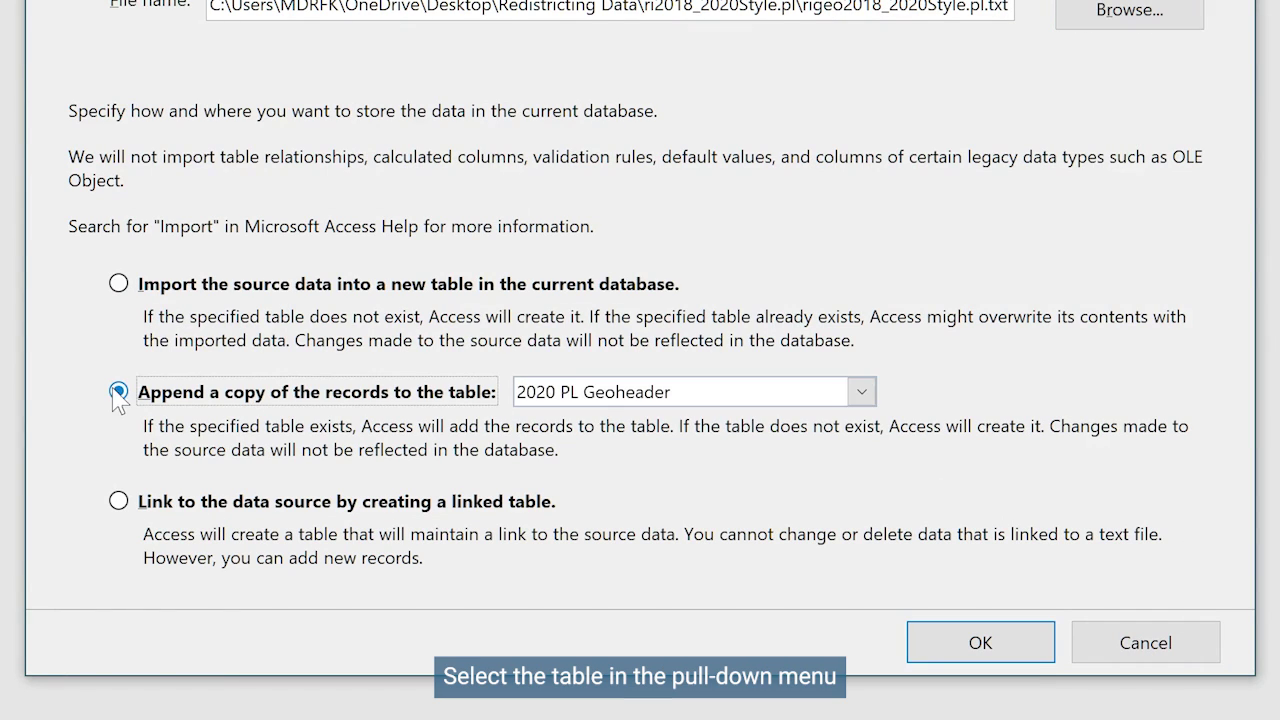
left_click(861, 392)
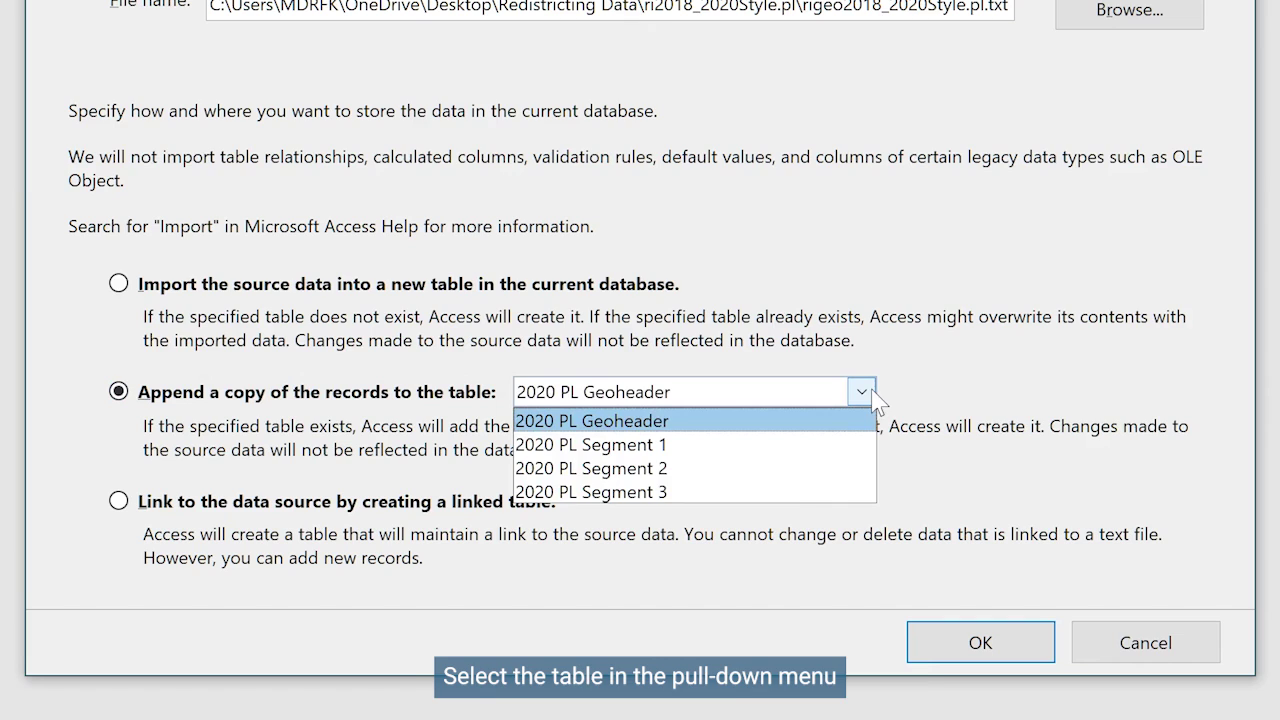
left_click(577, 421)
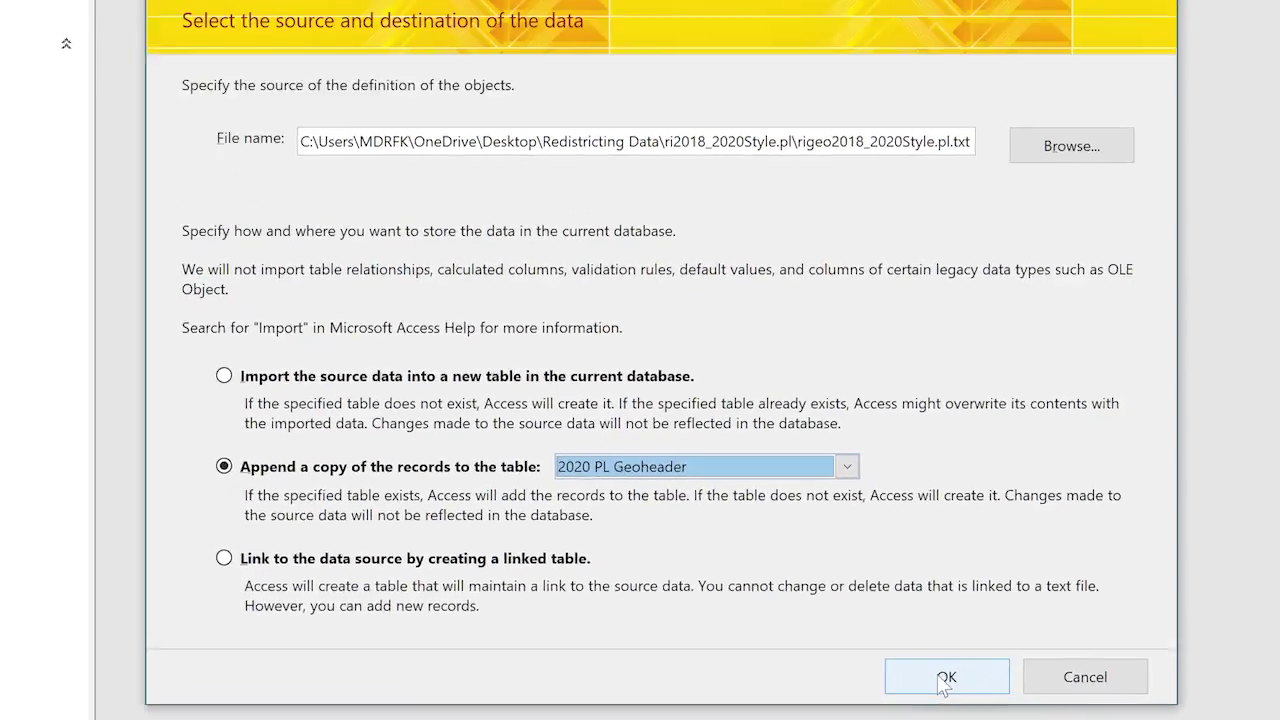
left_click(980, 642)
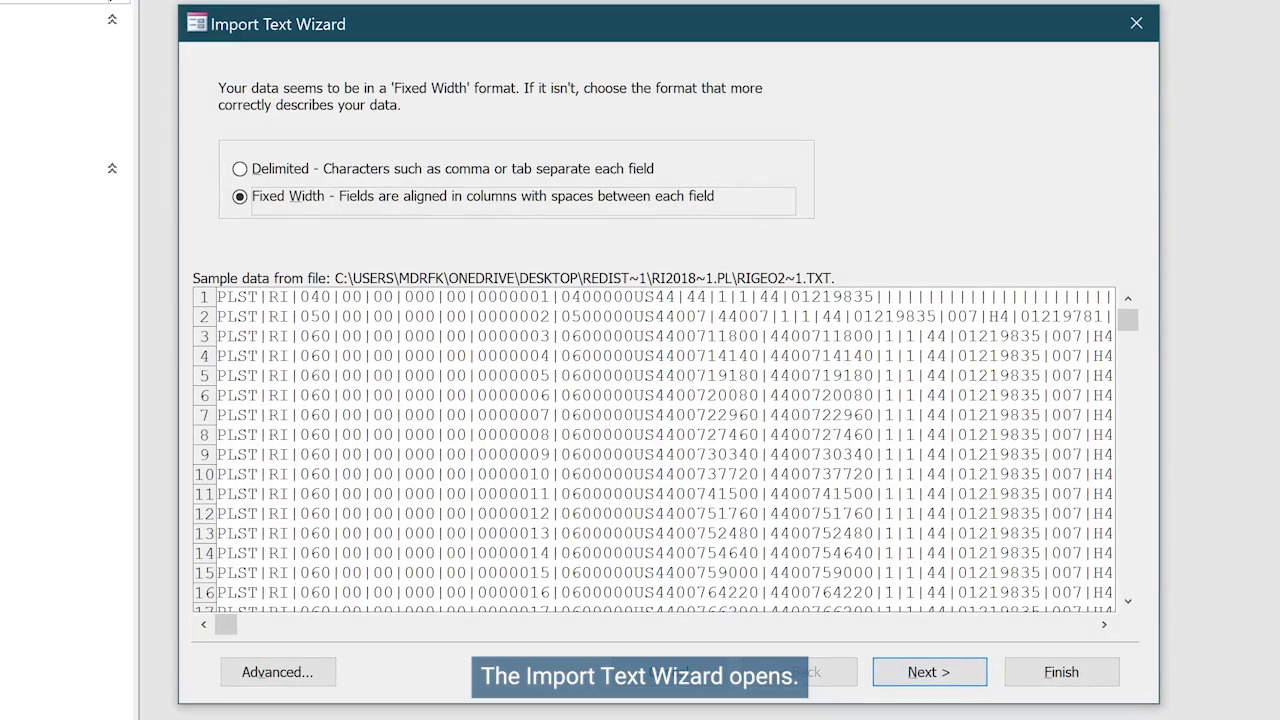
Step: Import the geoheader file as delimited data with a custom | separator
left_click(240, 170)
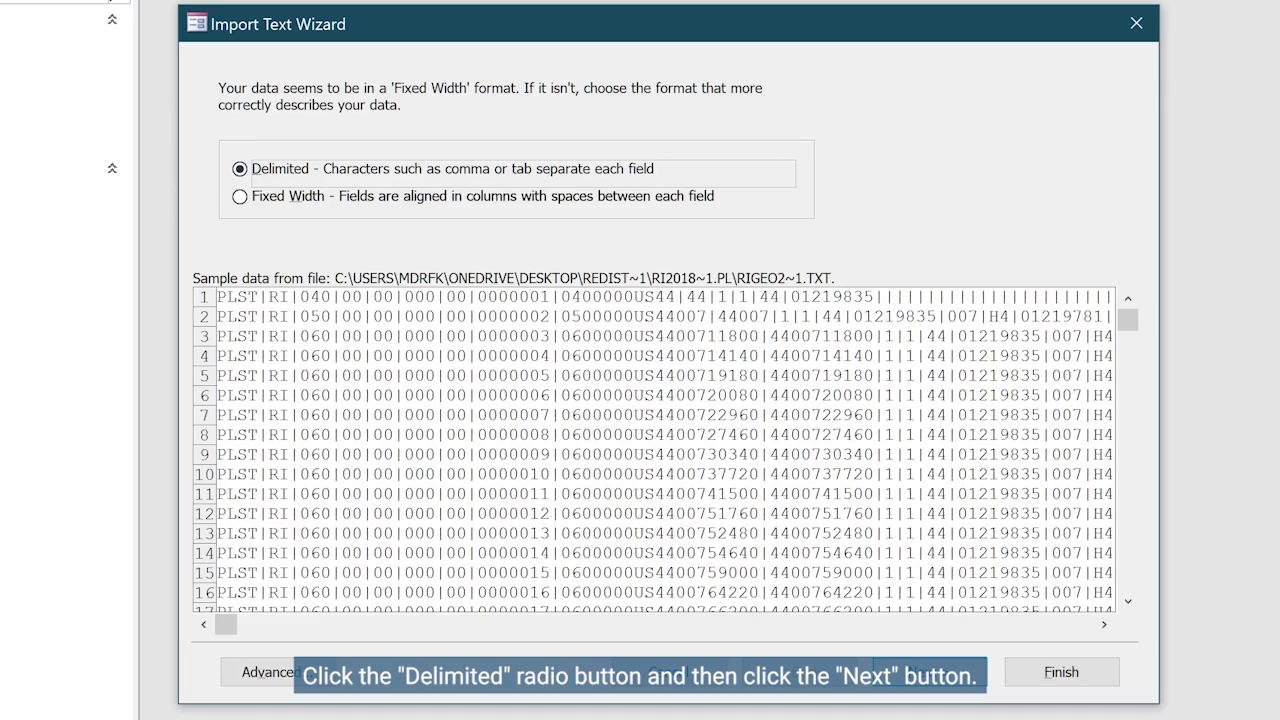
left_click(930, 680)
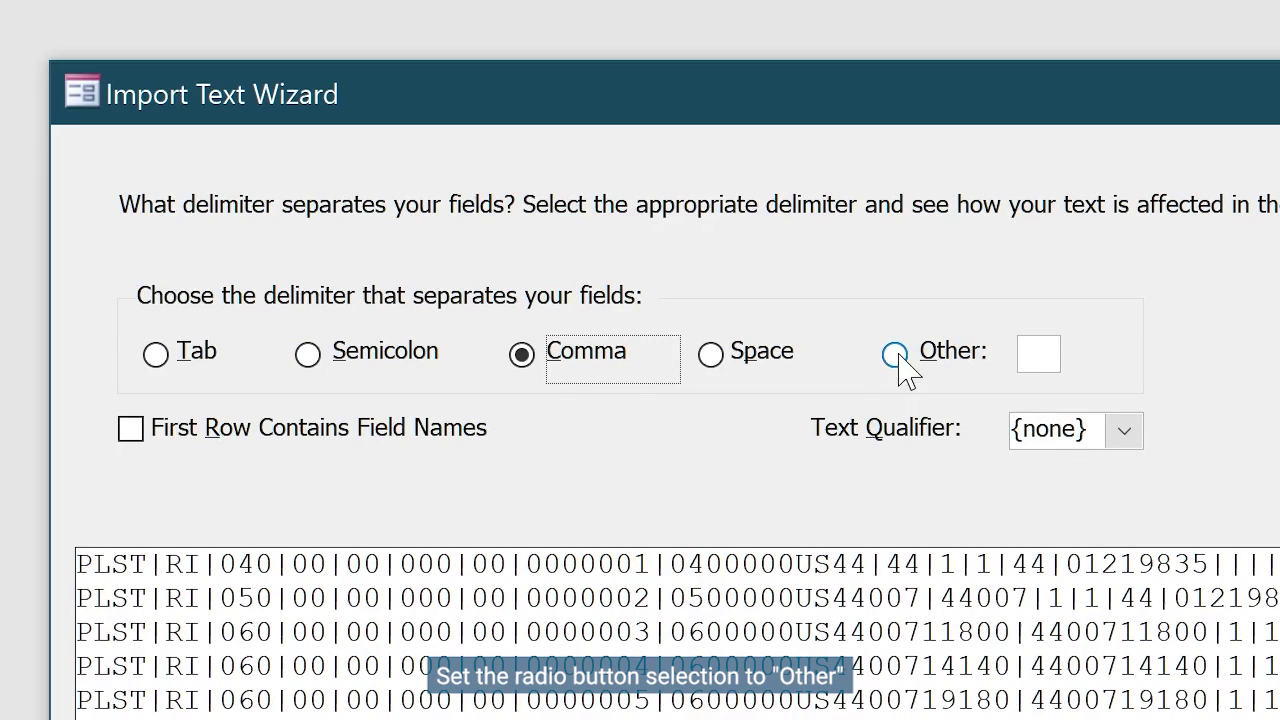
left_click(833, 306)
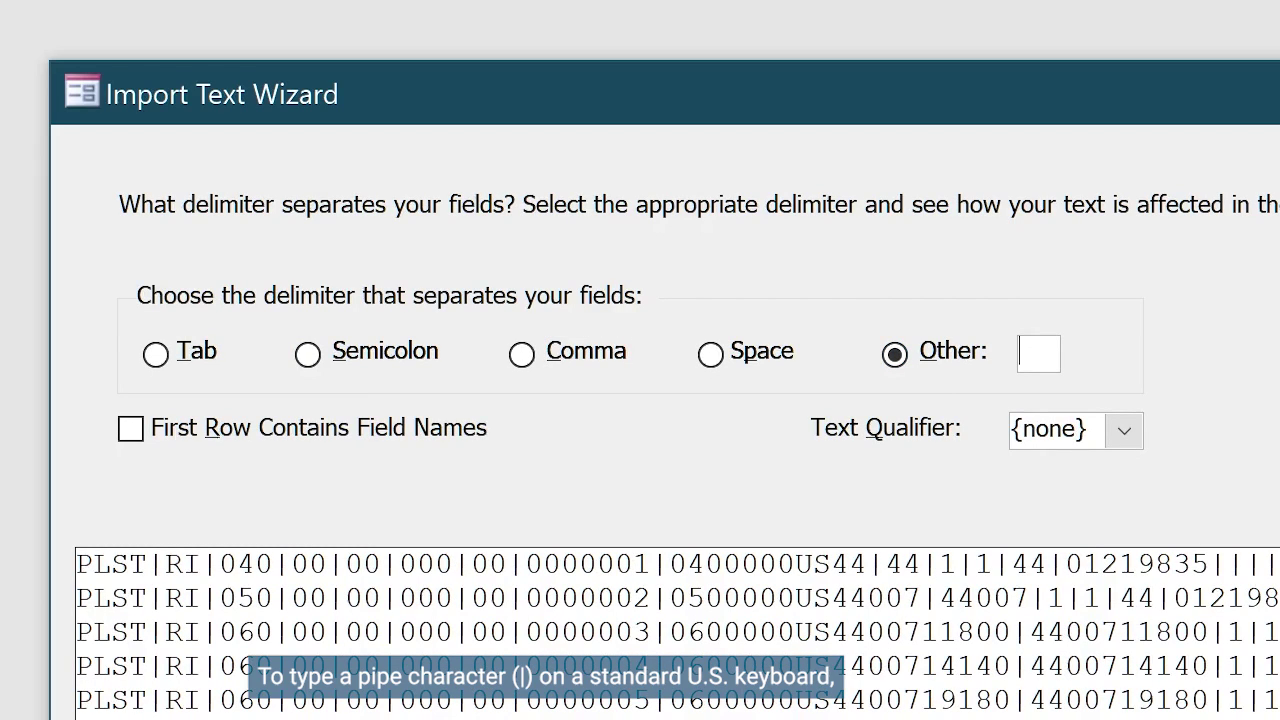
type("|")
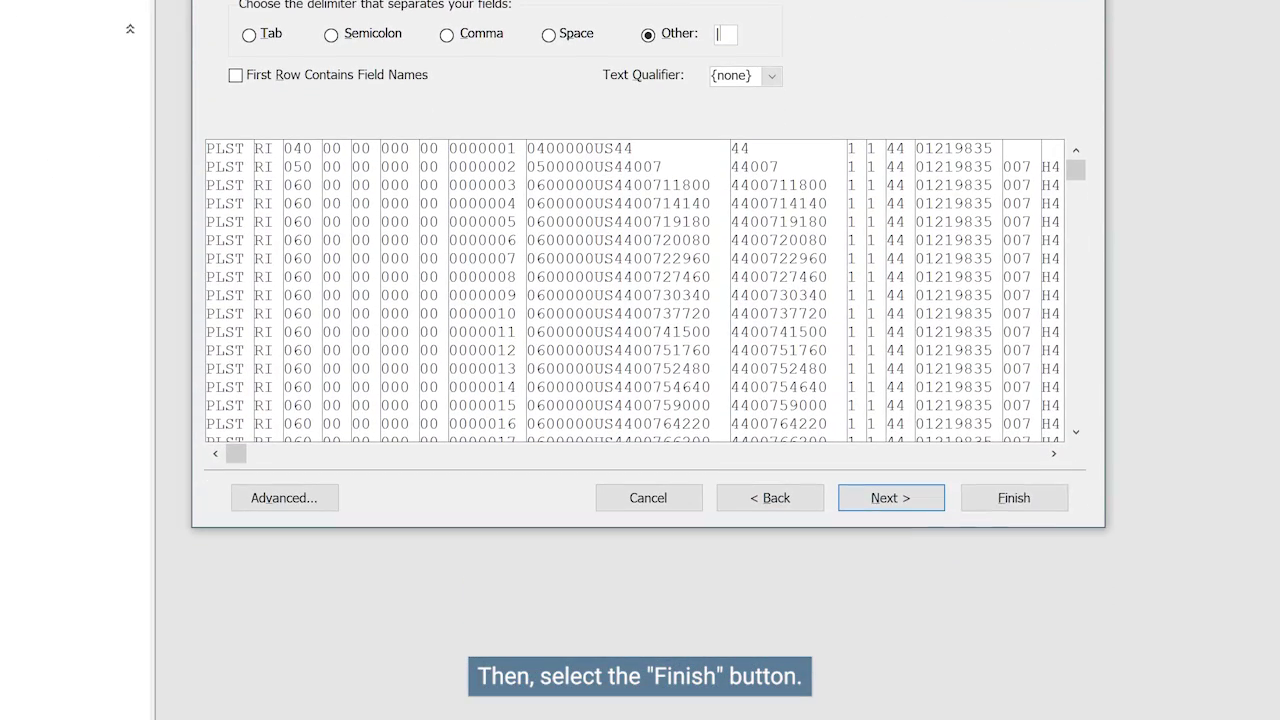
left_click(1013, 497)
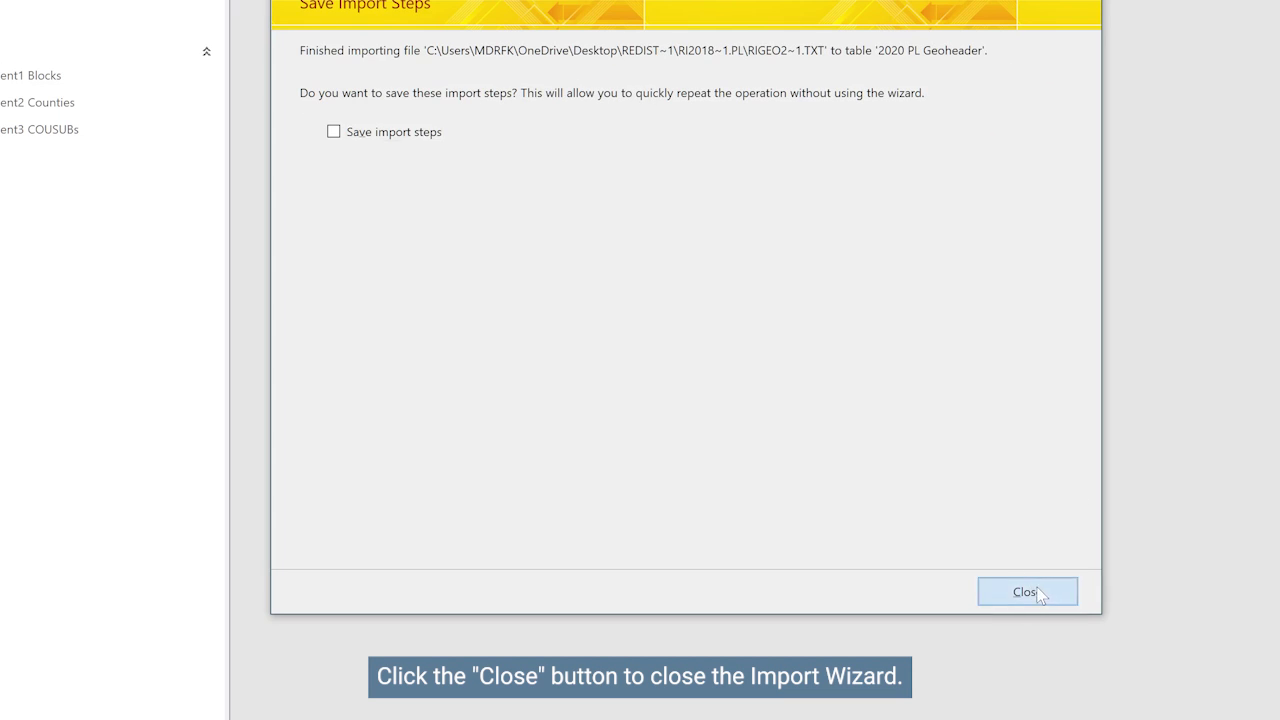
Step: Skip saving the import steps and open 2020 PL Geoheader to confirm 19,346 records
left_click(1037, 594)
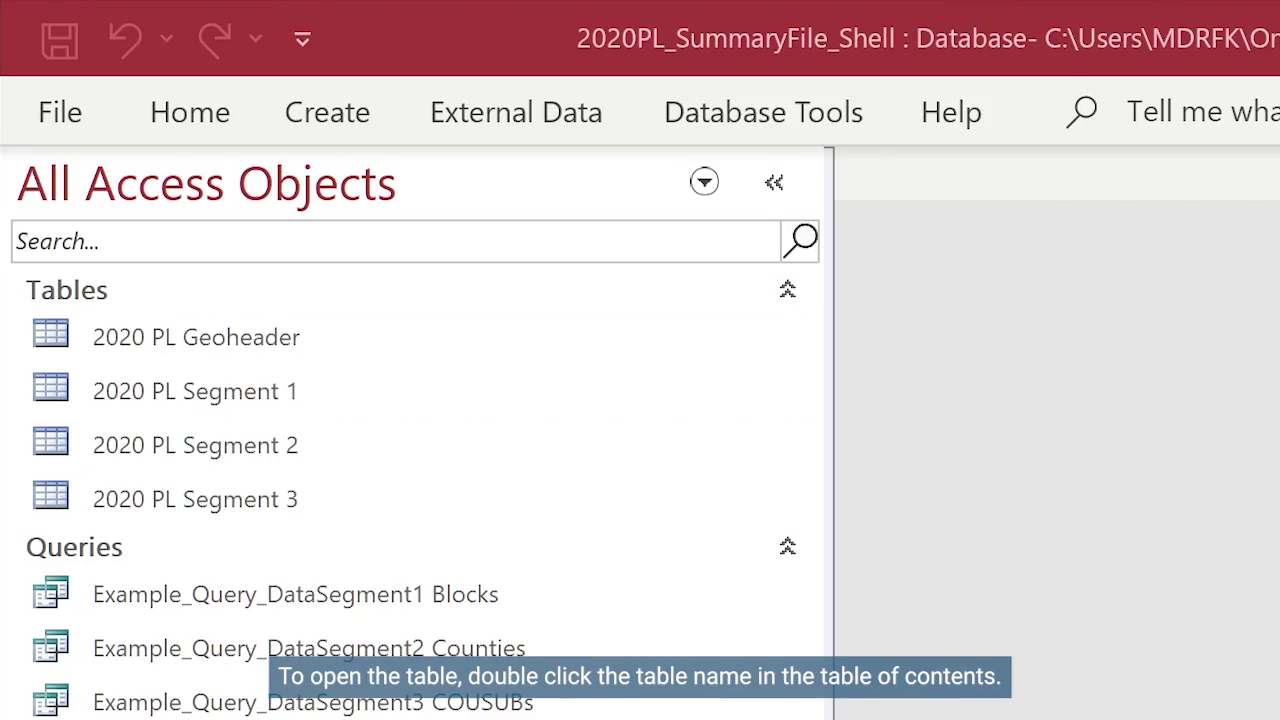
double_click(236, 342)
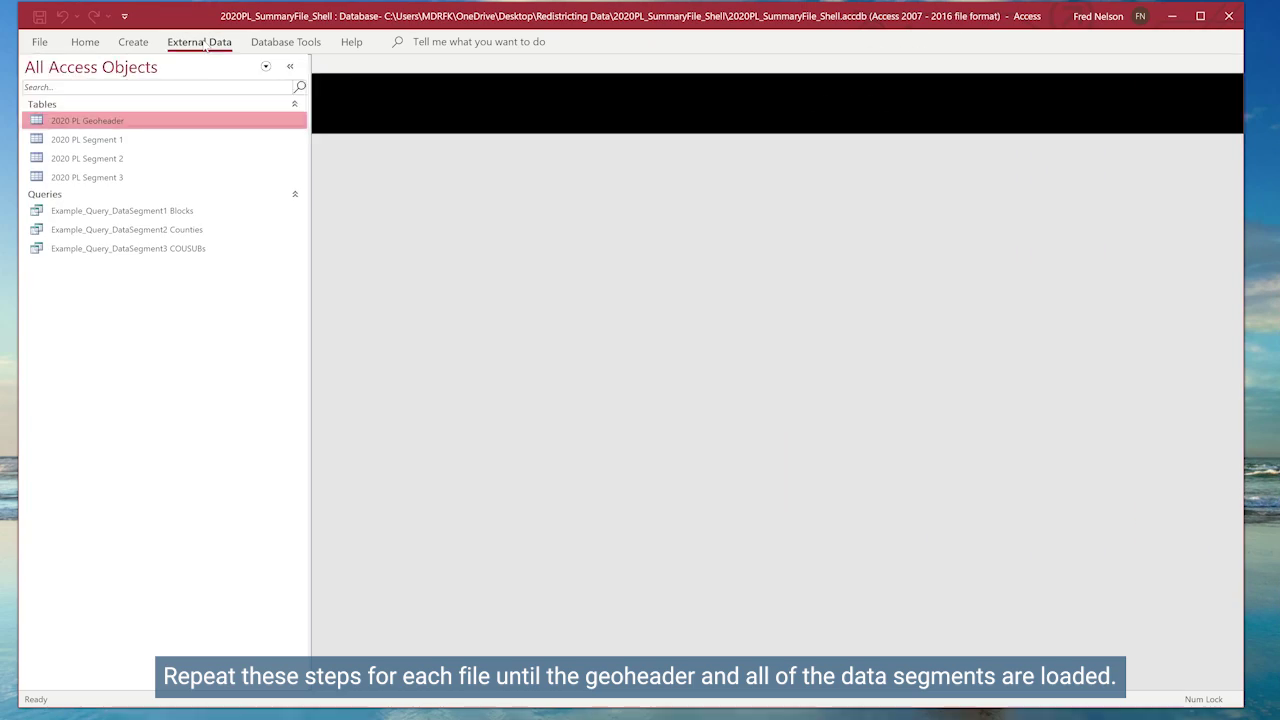
left_click(197, 40)
Step: Append ri000012018_2020Style.pl.txt into the 2020 PL Segment 1 table using the | delimiter
left_click(43, 86)
mouse_move(86, 134)
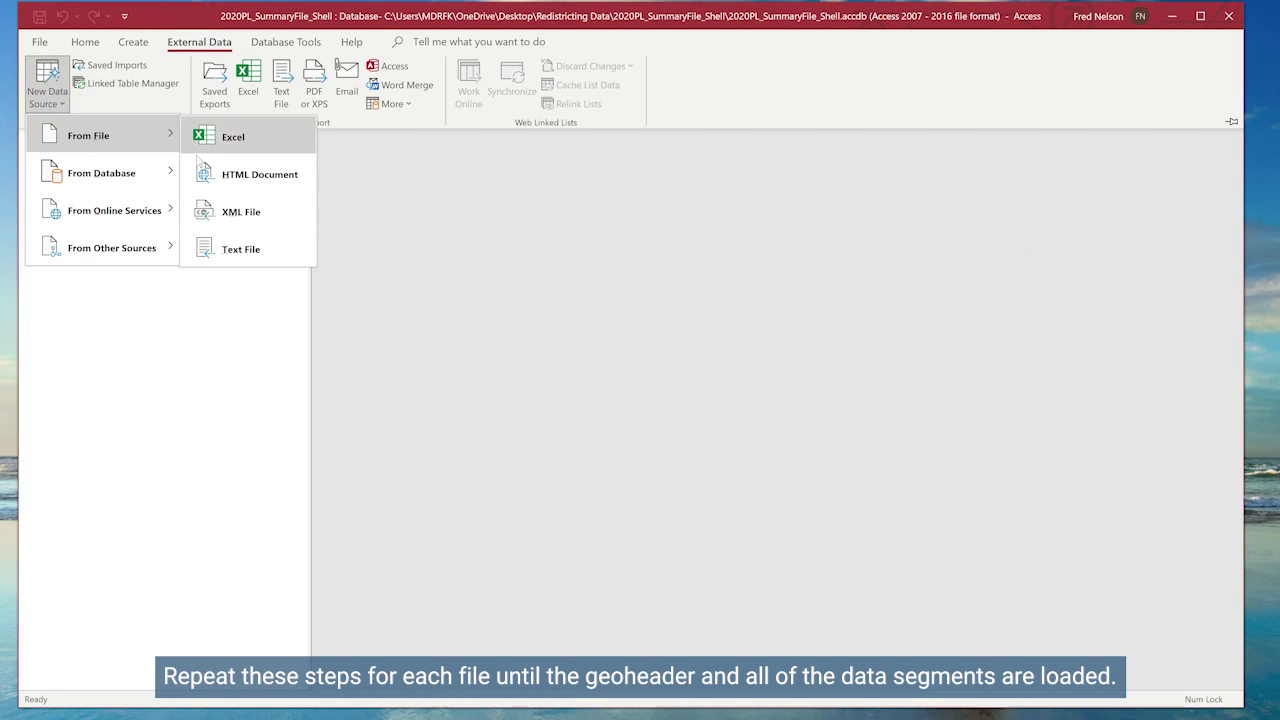
left_click(243, 249)
left_click(861, 251)
left_click(585, 323)
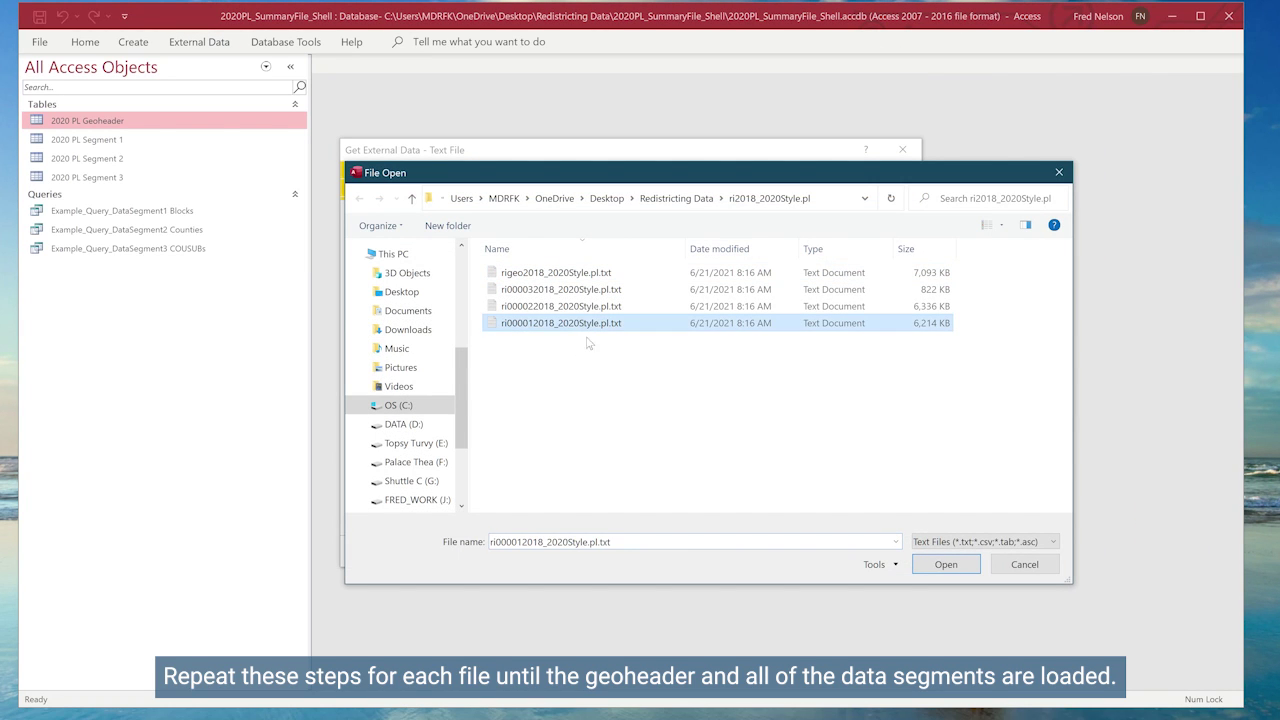
left_click(945, 564)
left_click(384, 432)
left_click(735, 432)
left_click(610, 450)
left_click(791, 551)
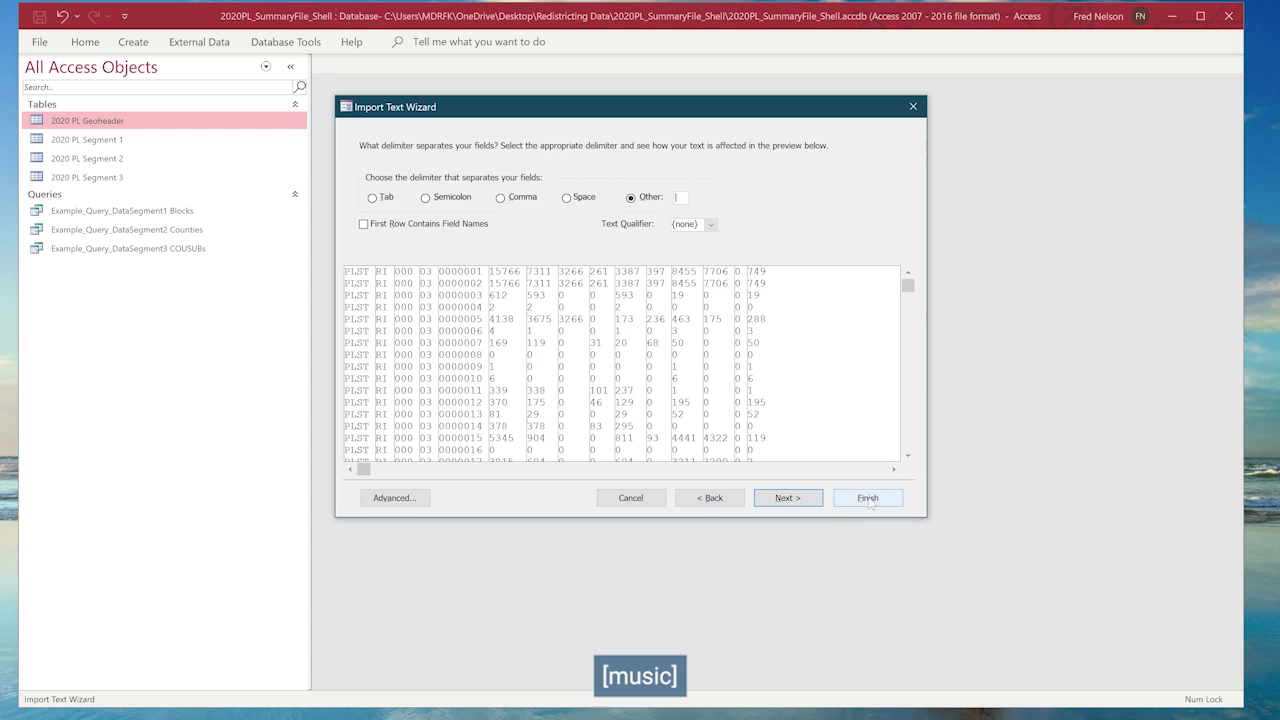
left_click(857, 494)
left_click(889, 579)
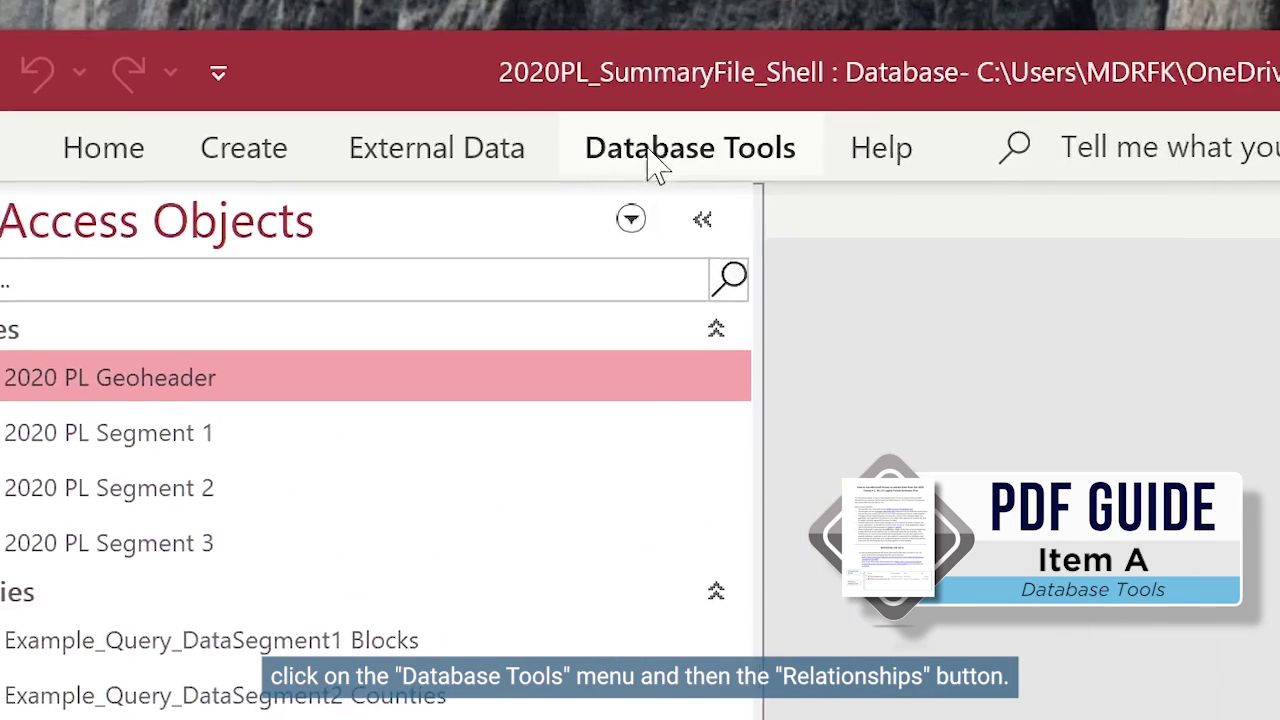
Step: Open the Relationships window and show all relationships between the tables
left_click(658, 165)
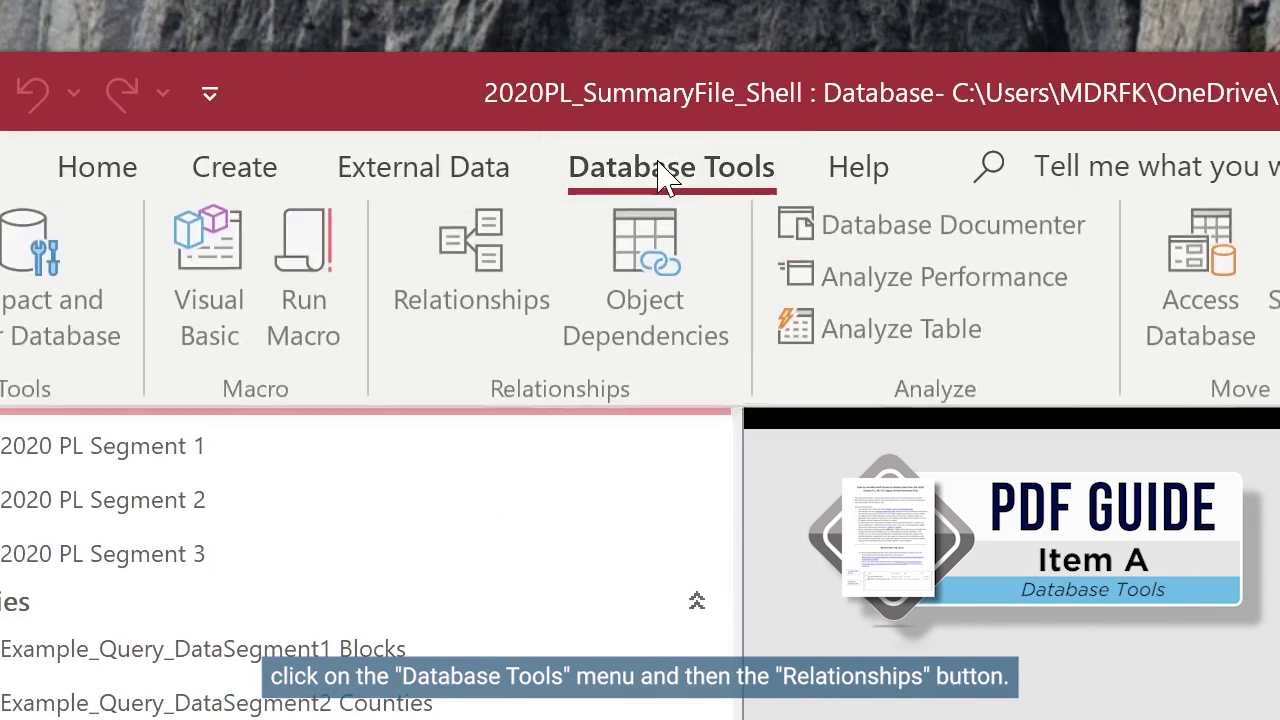
left_click(445, 318)
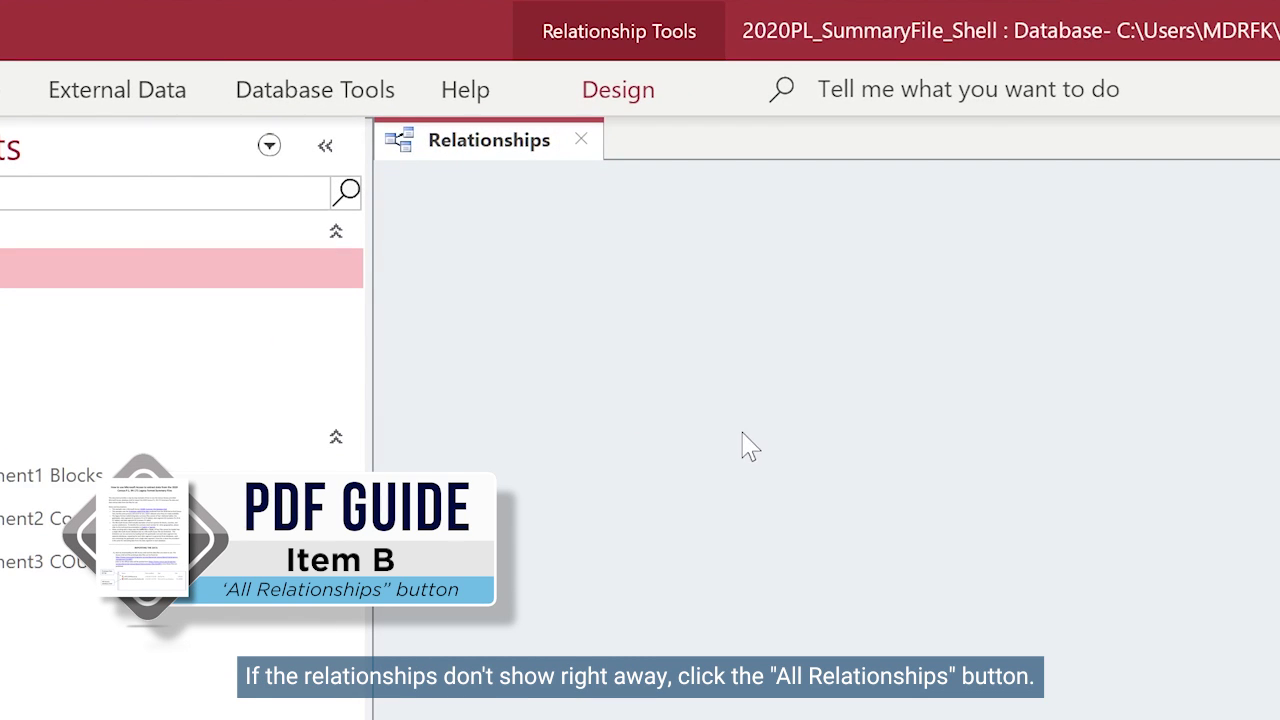
left_click(664, 72)
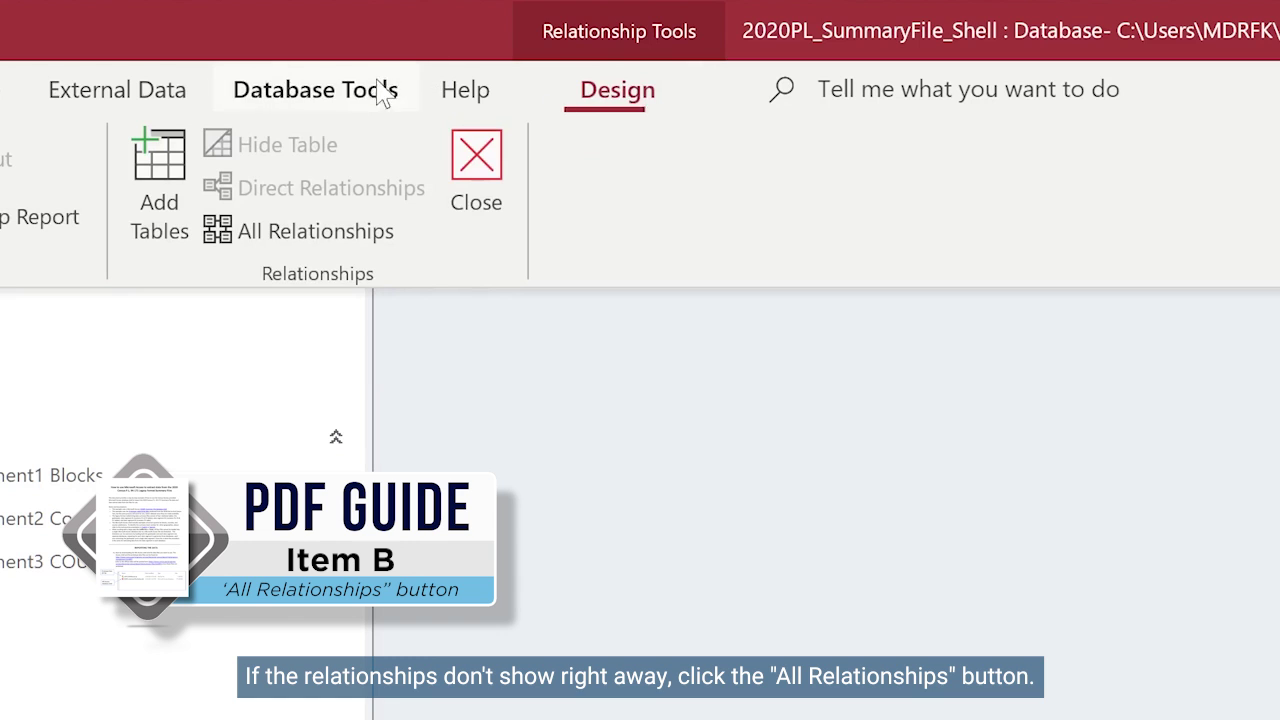
left_click(274, 248)
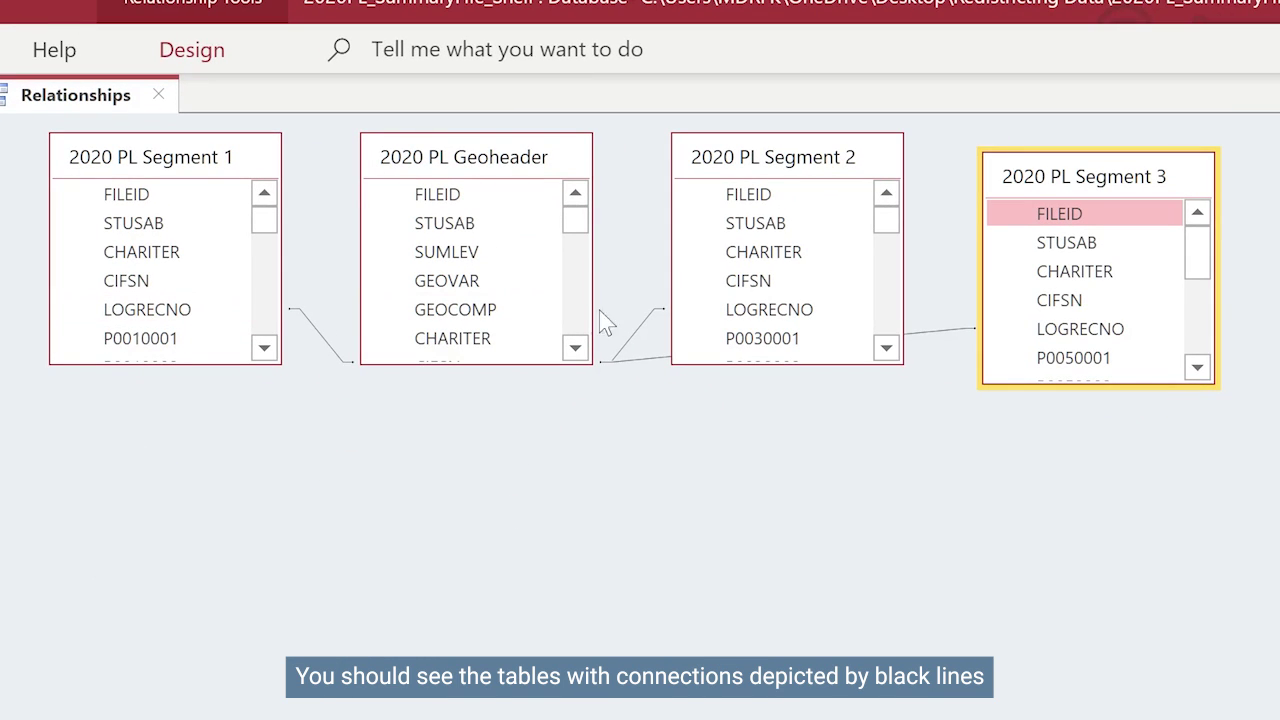
Step: Inspect the LOGRECNO links joining 2020 PL Geoheader to the Segment tables
left_click(575, 348)
left_click(575, 348)
left_click(575, 348)
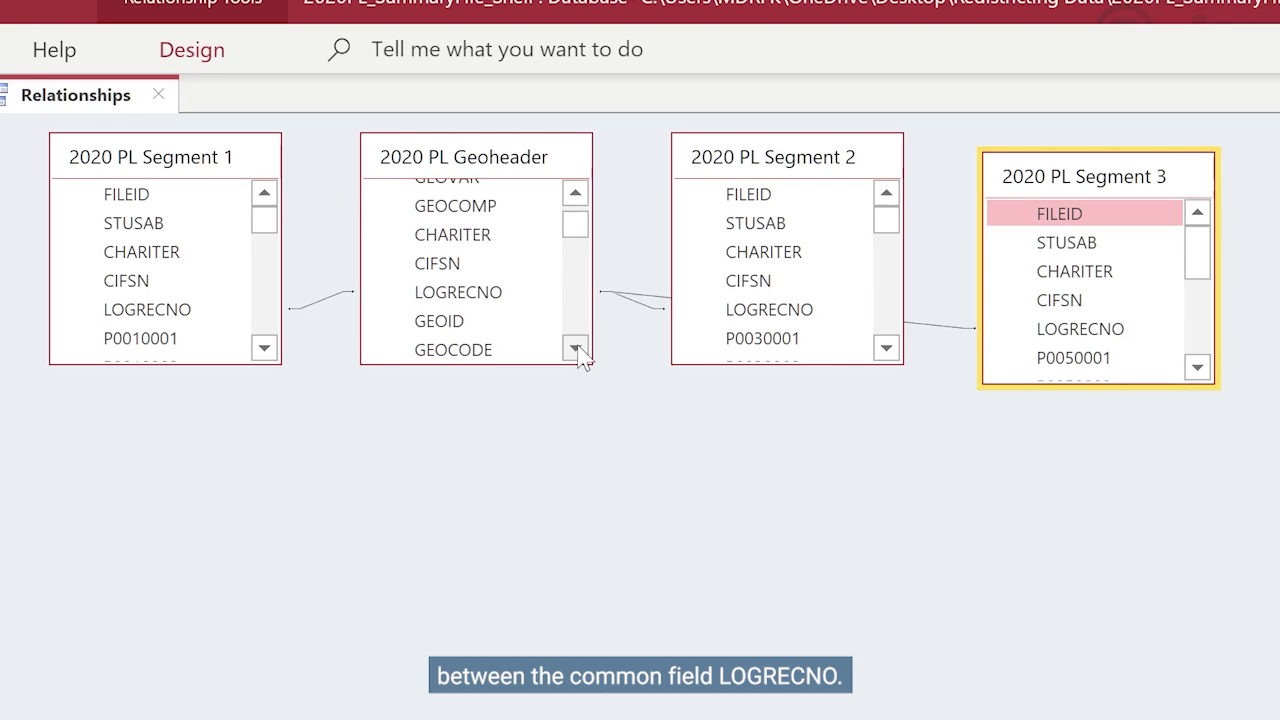
left_click(886, 348)
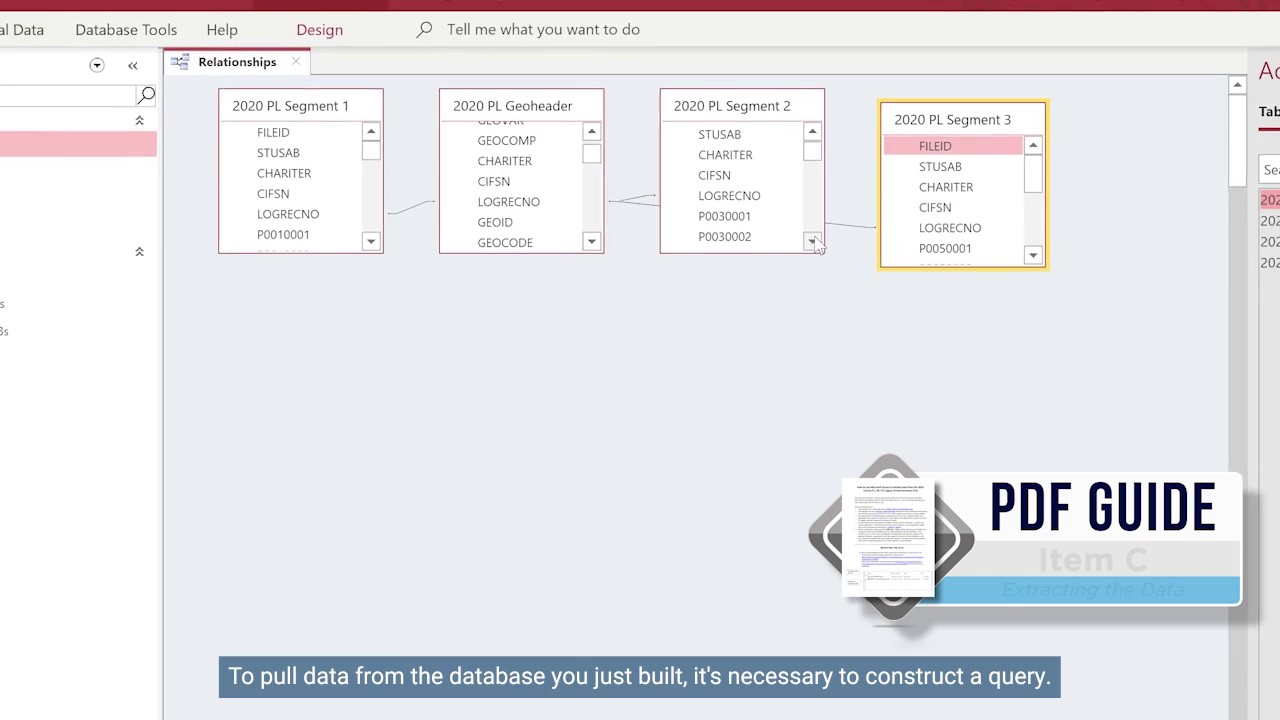
left_click(990, 231)
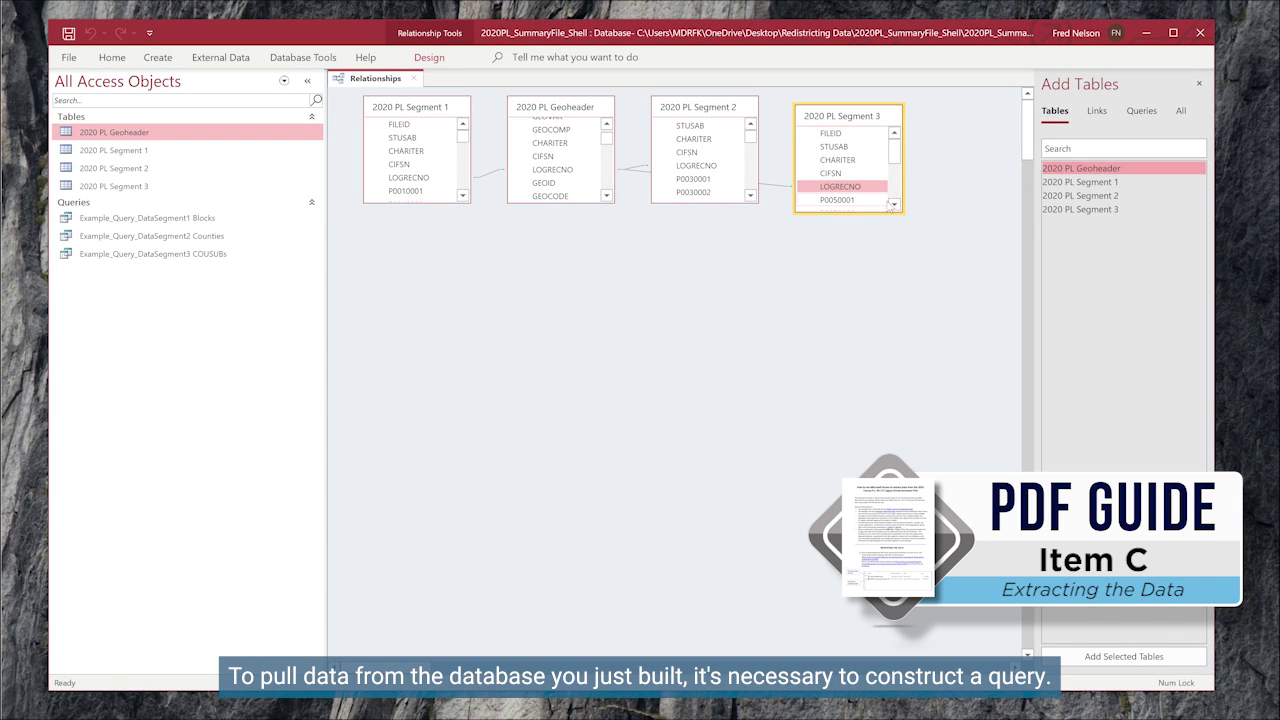
left_click(894, 204)
left_click(894, 204)
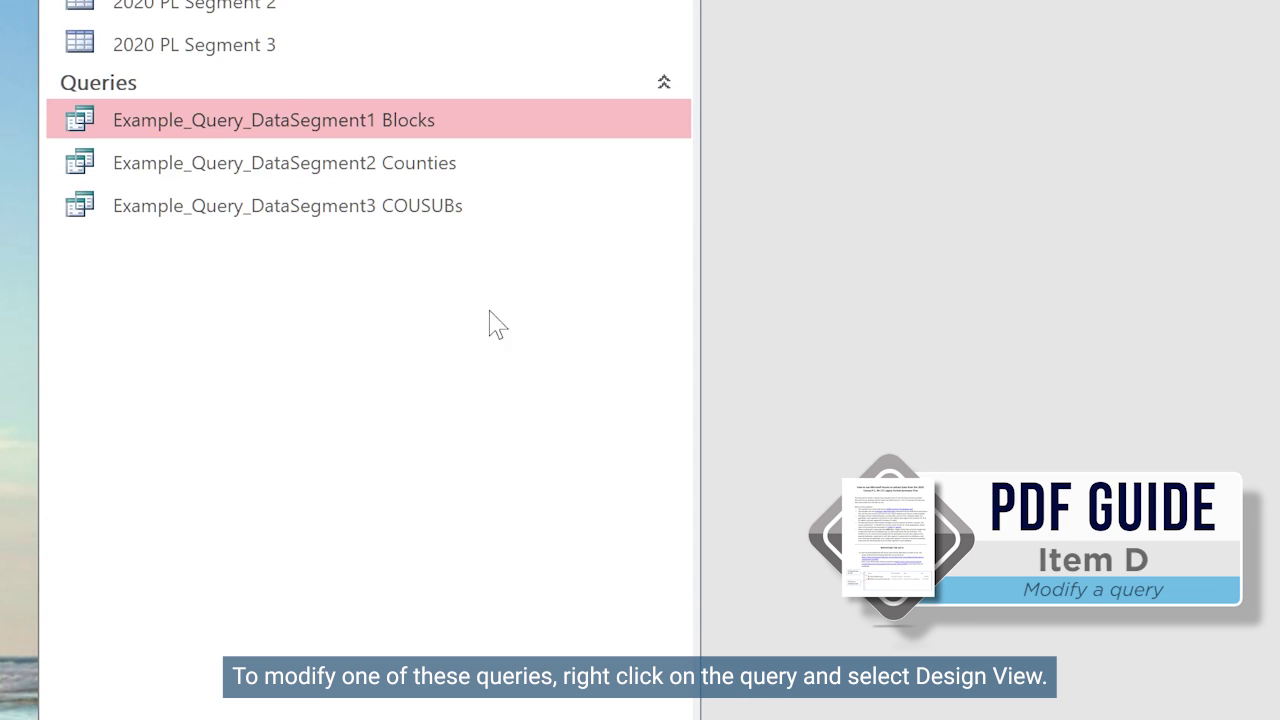
Step: Open Example_Query_DataSegment1 Blocks in Design View to review its SUMLEV '750' criteria and fields
right_click(455, 131)
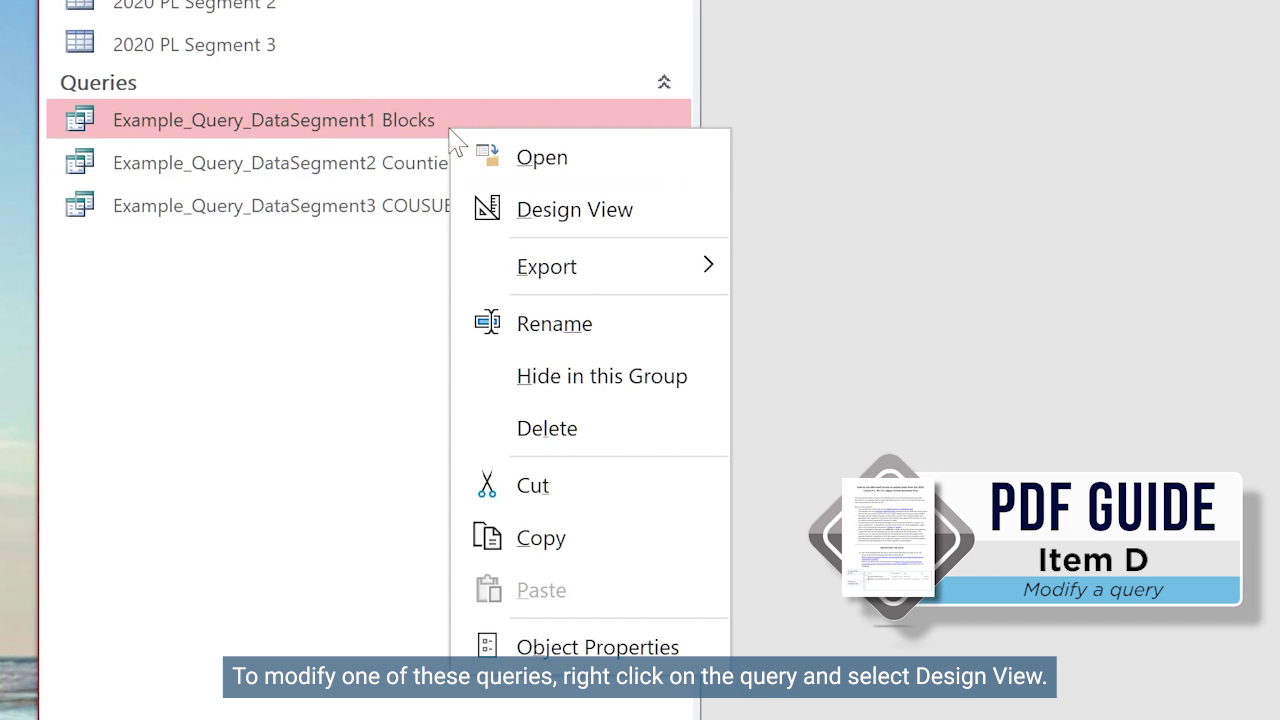
left_click(513, 210)
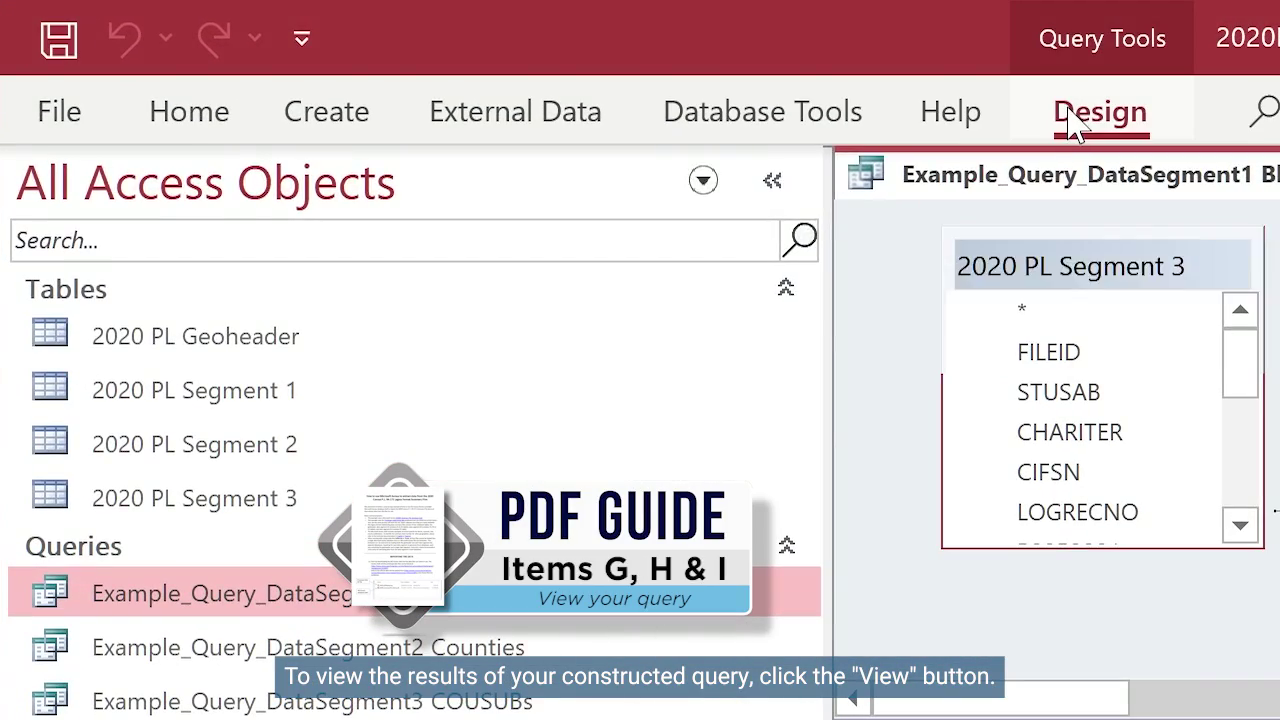
left_click(1075, 115)
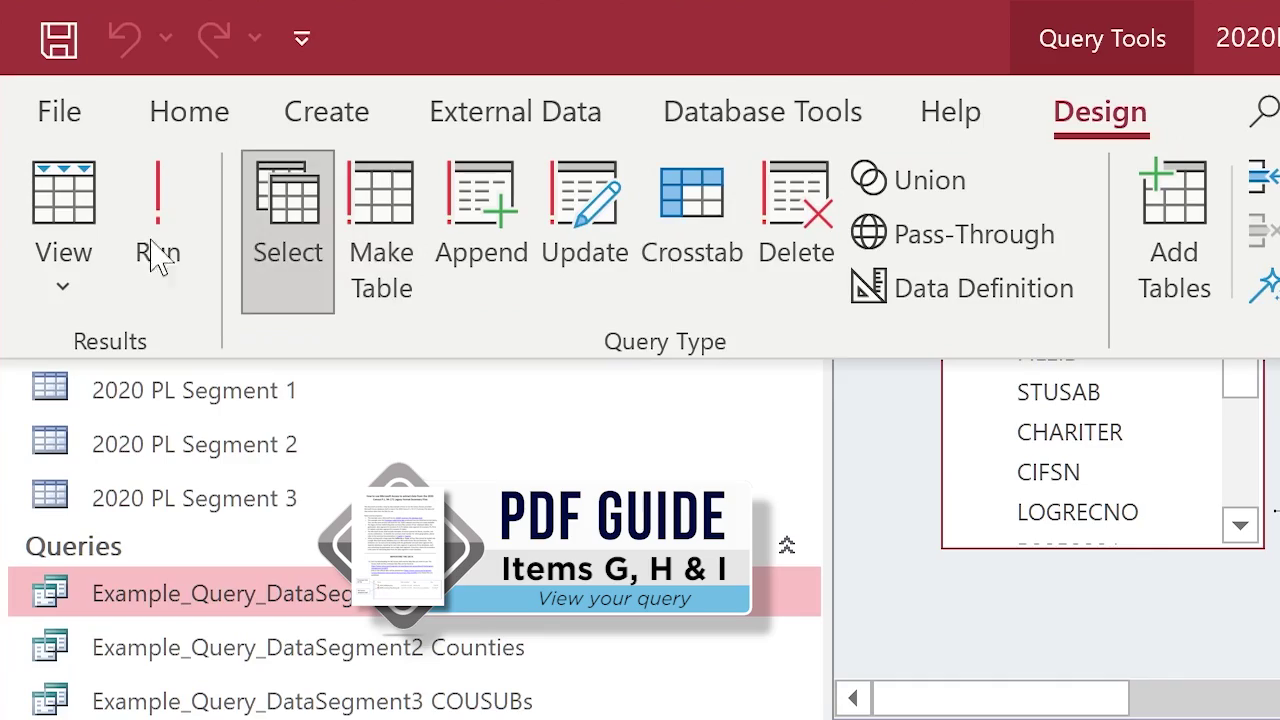
Step: Run the Blocks query and scroll through its level-750 block results with P0010001 counts
left_click(60, 225)
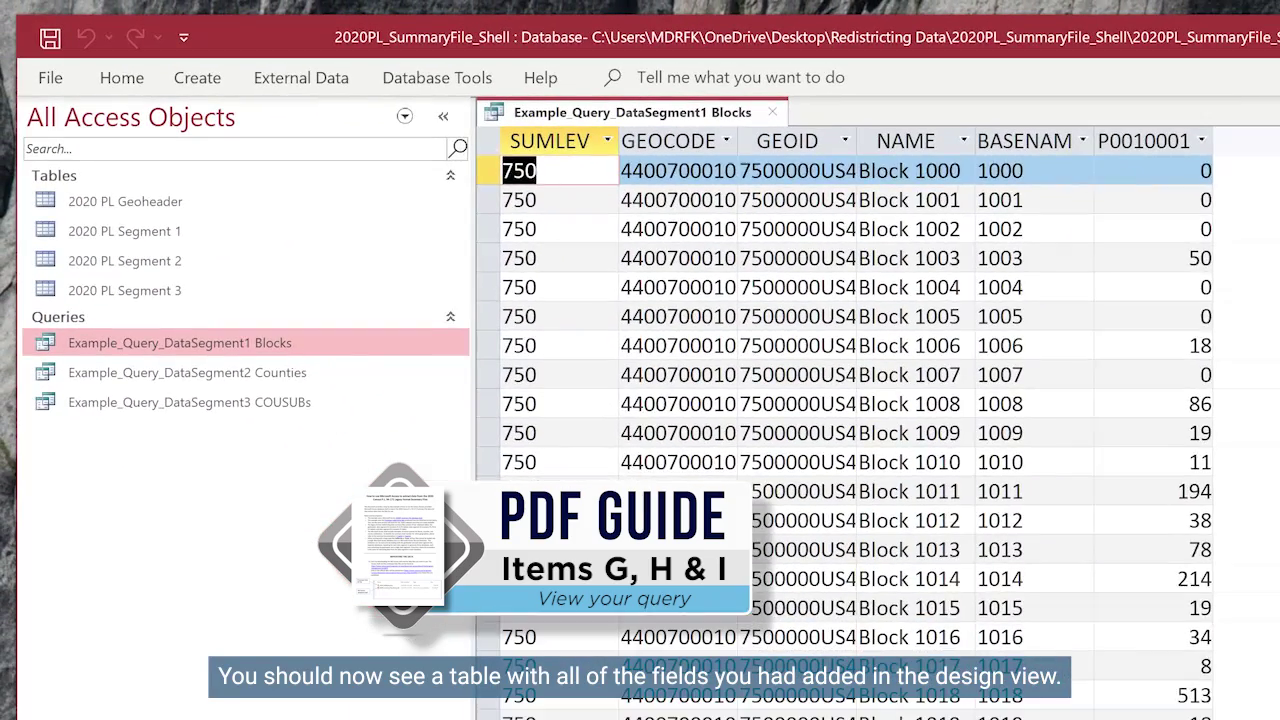
scroll(870, 420, "down", 5)
scroll(870, 420, "down", 7)
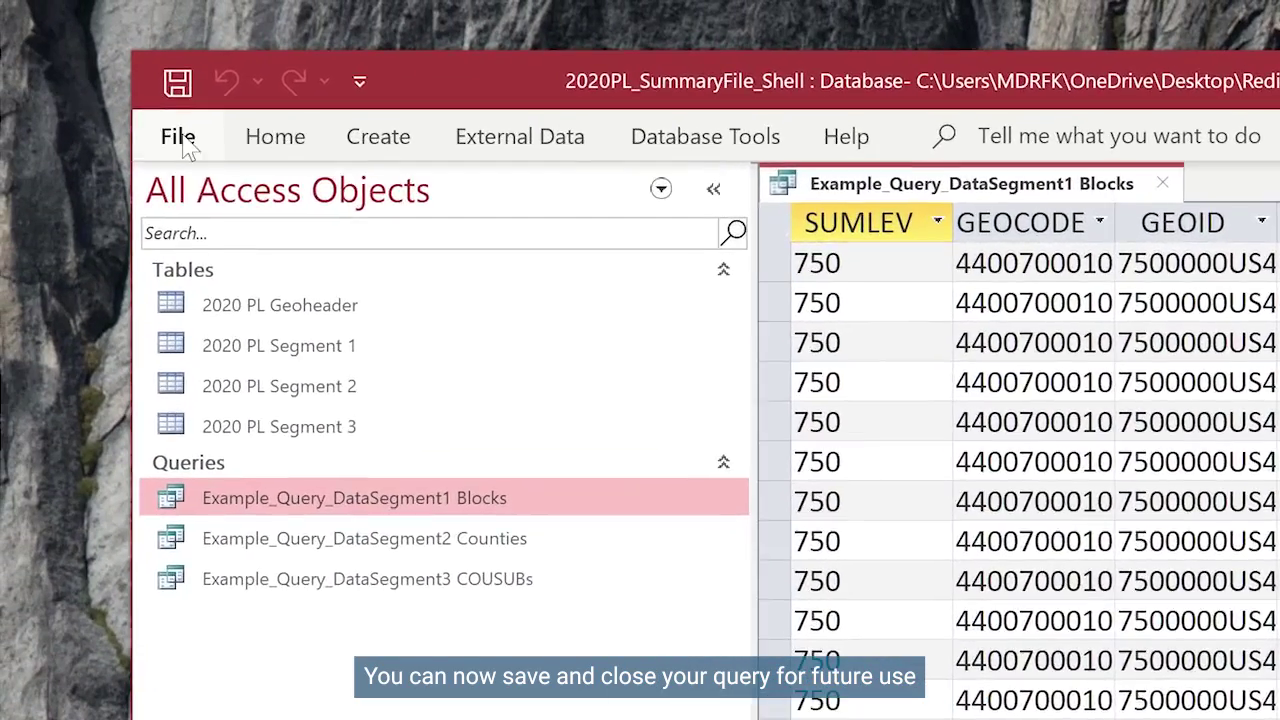
left_click(50, 77)
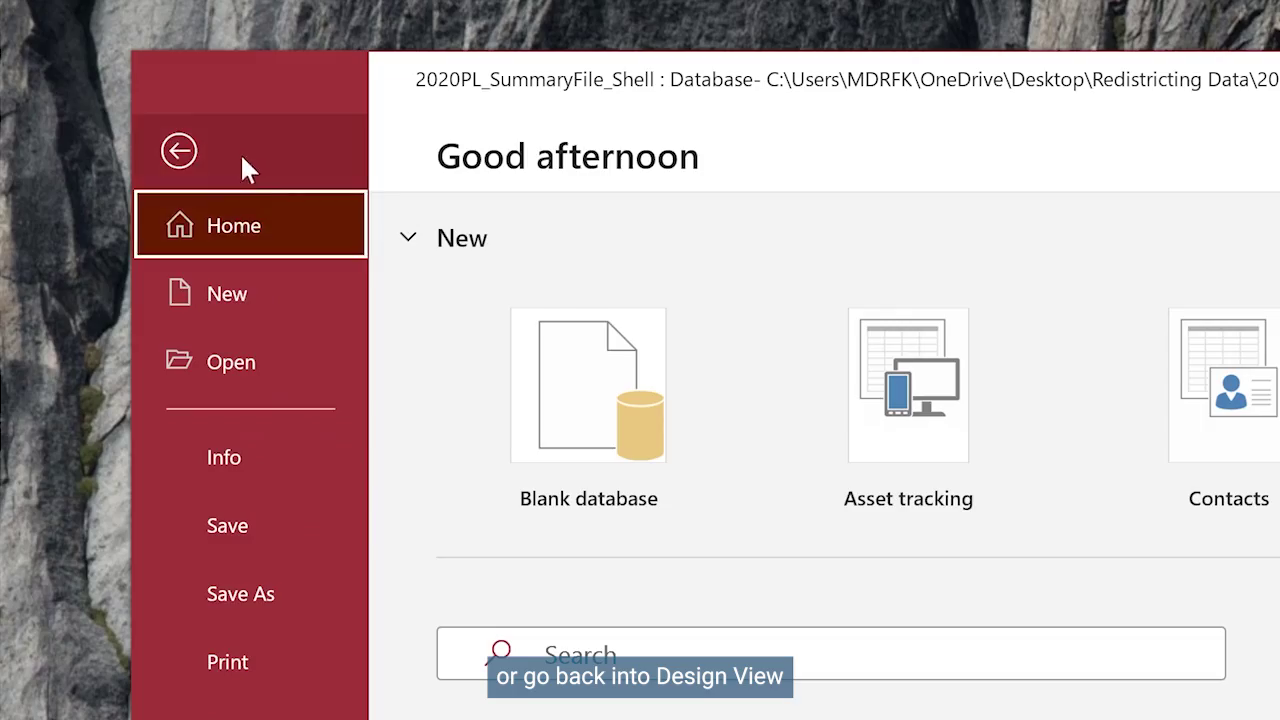
left_click(179, 151)
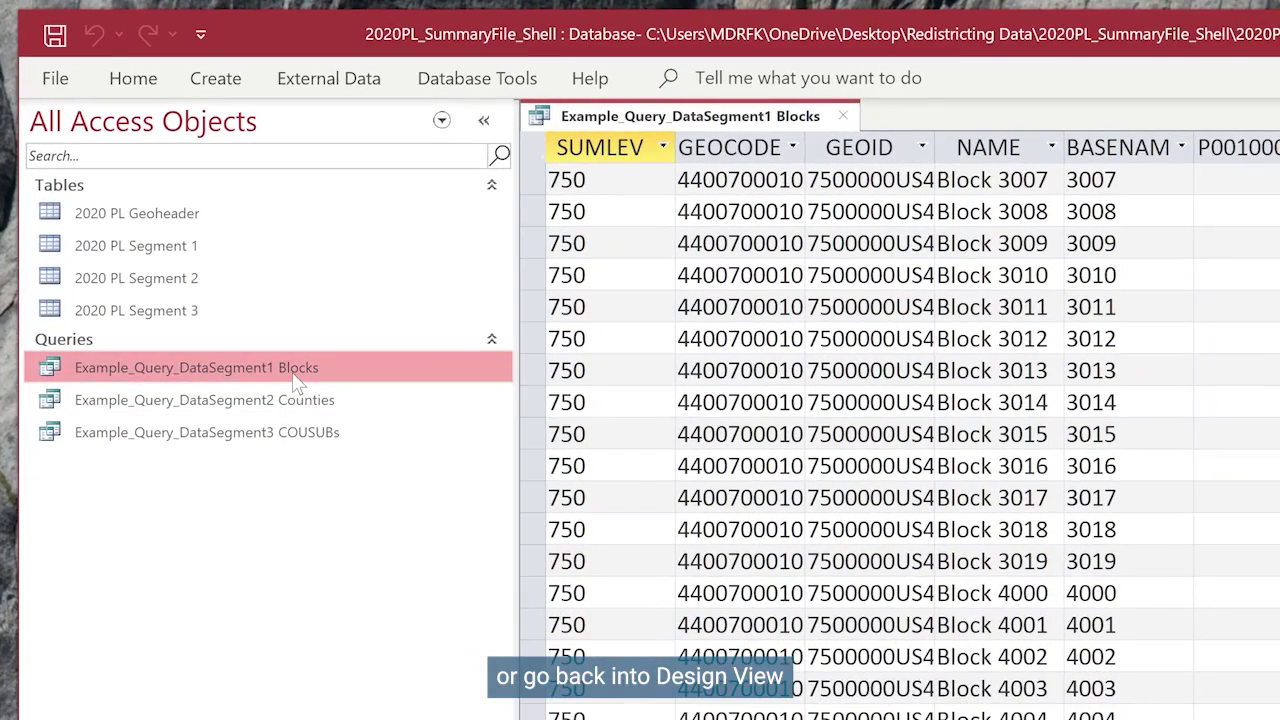
Step: Bring up the Export format options for the Blocks query
right_click(300, 392)
left_click(420, 465)
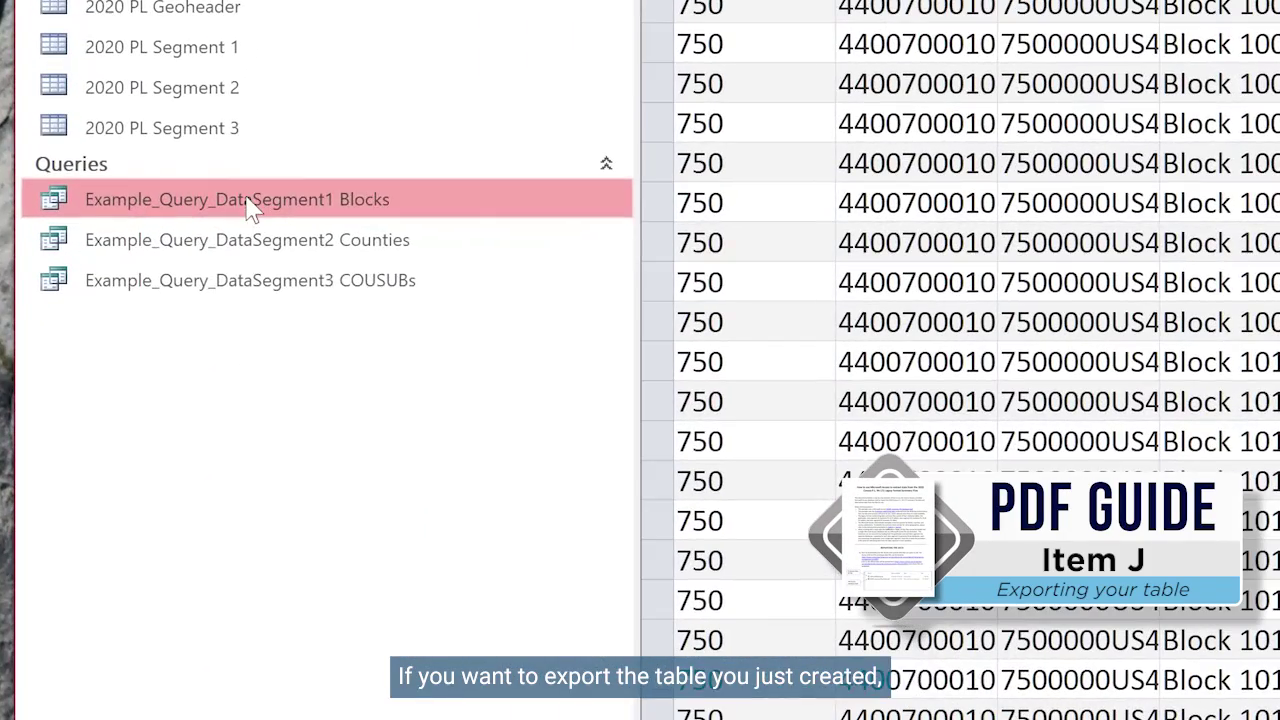
right_click(166, 224)
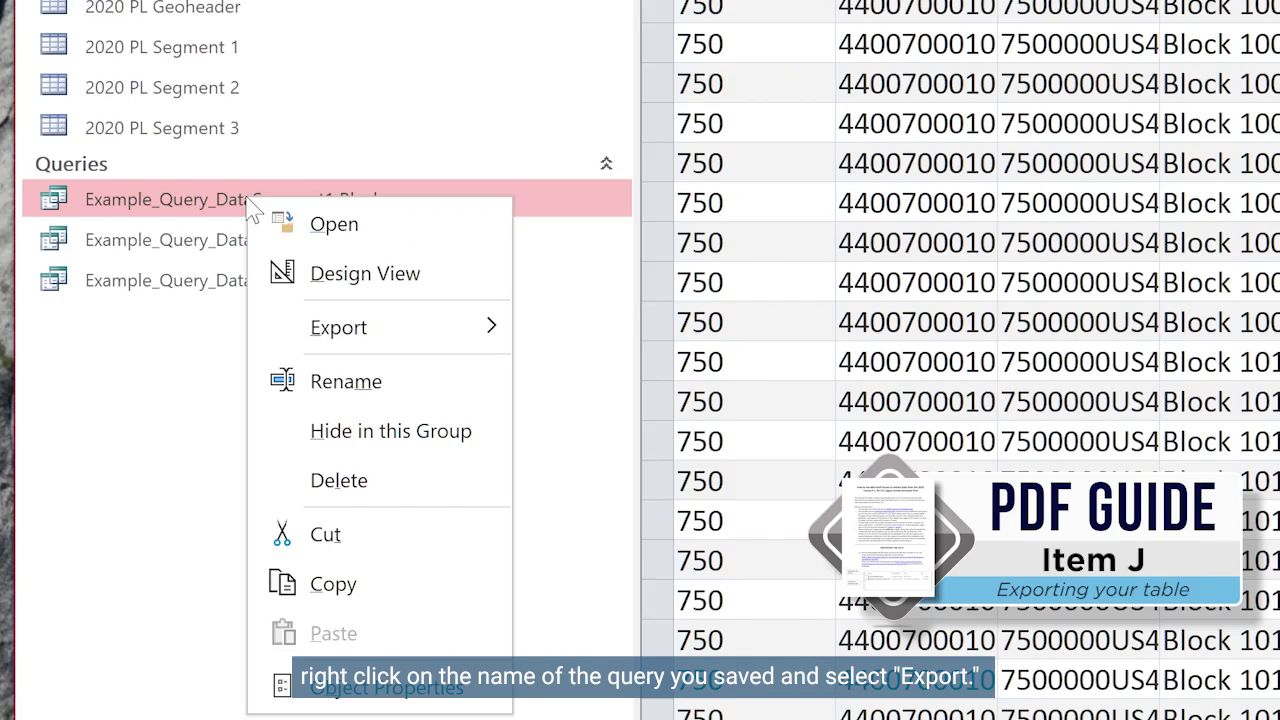
mouse_move(336, 330)
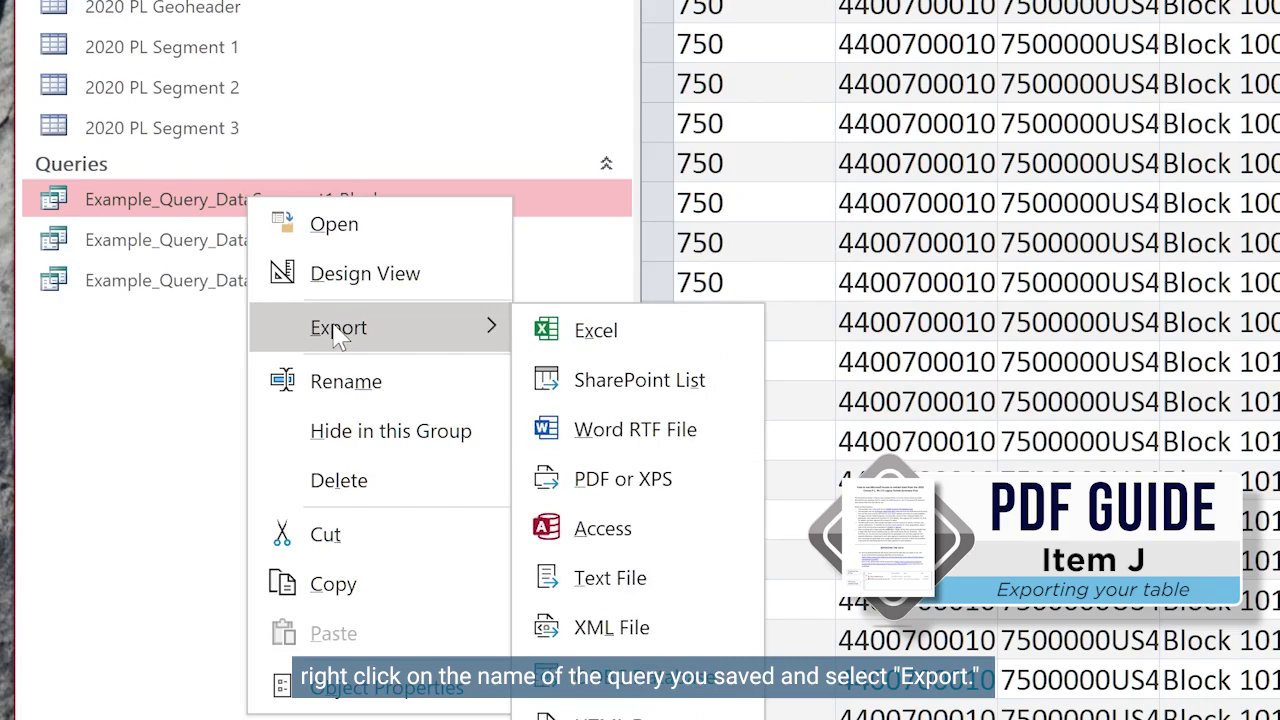